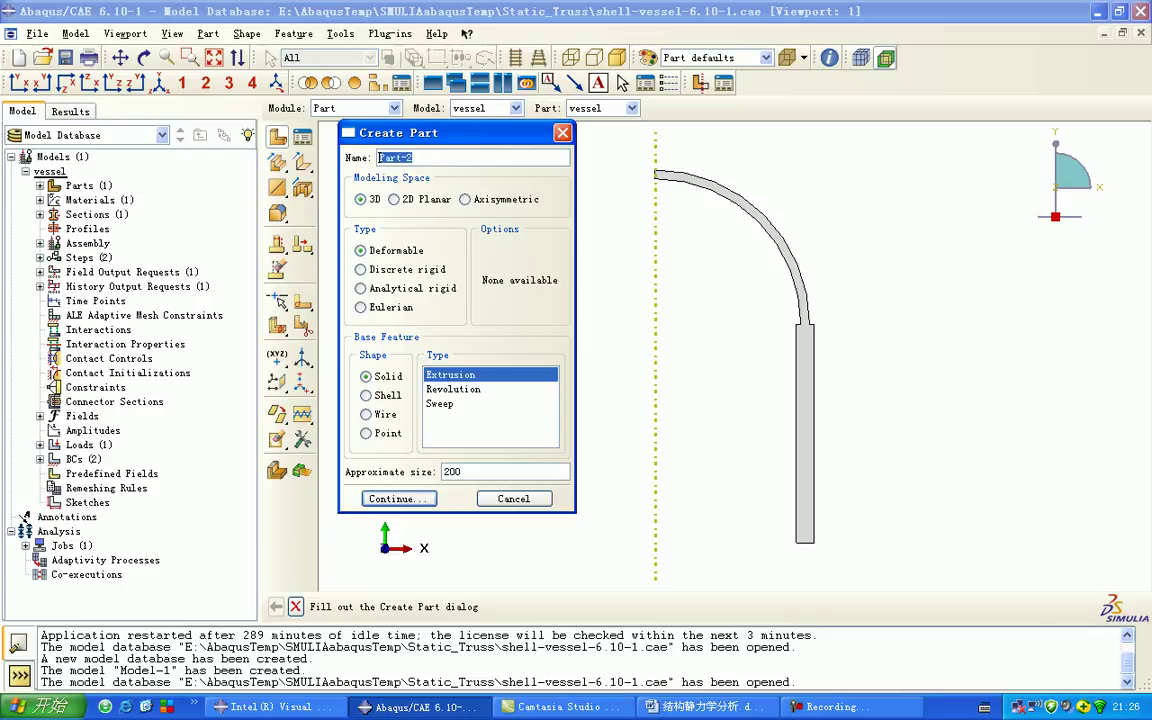
pyautogui.click(466, 199)
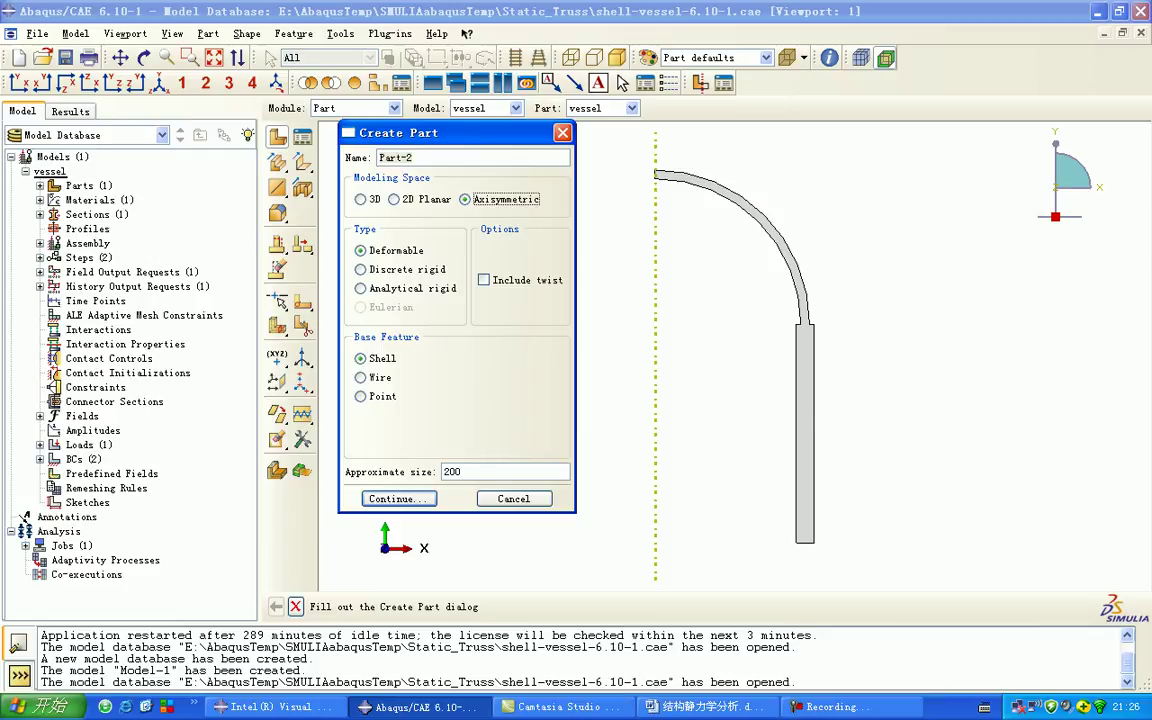
pyautogui.doubleClick(452, 471)
pyautogui.write('4')
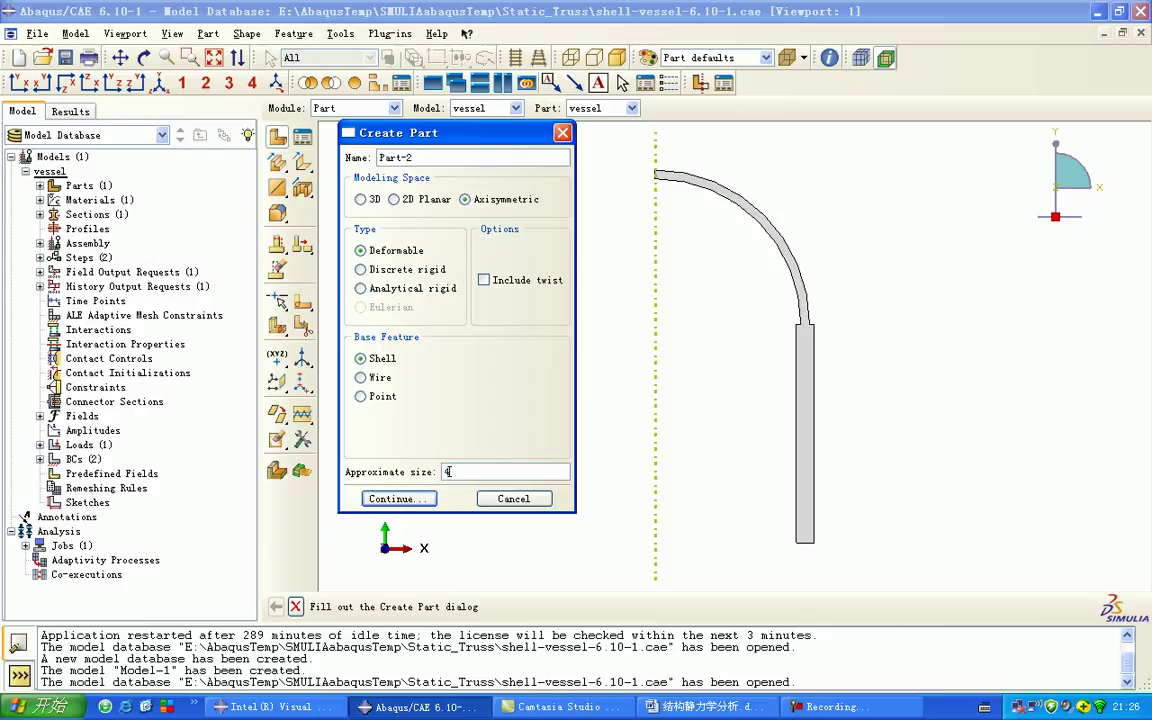
pyautogui.click(513, 498)
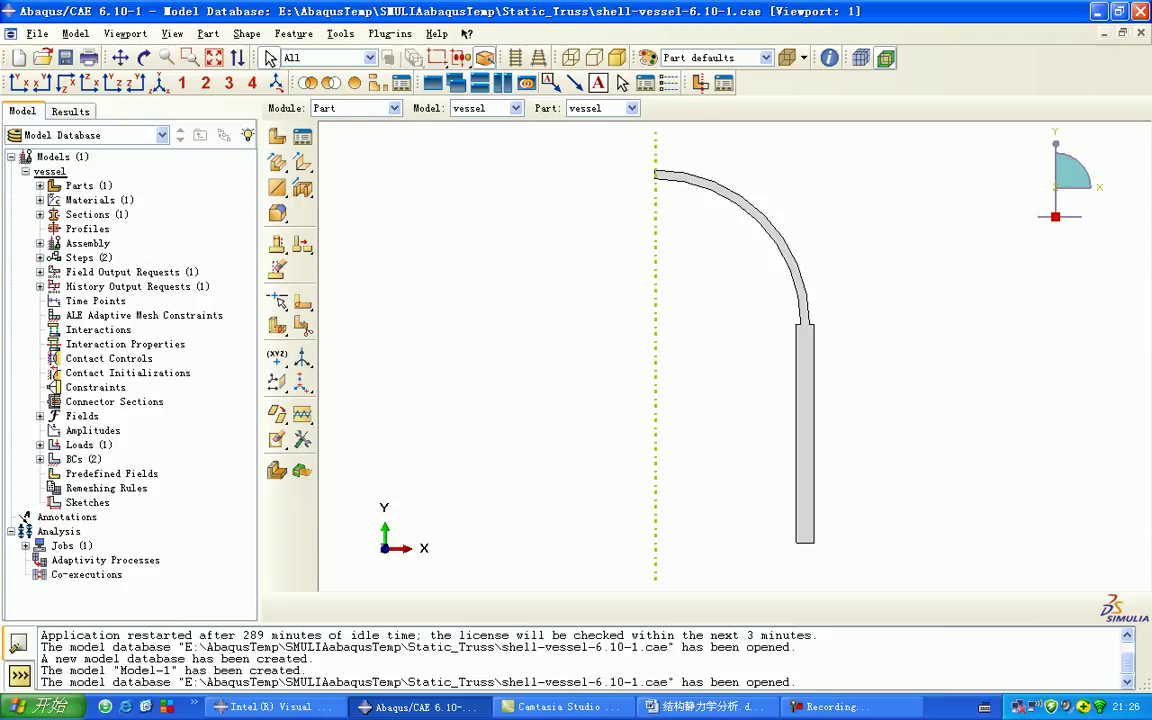
# - Open the section sketch of the vessel part's Shell planar-1 feature to examine its profile geometry
pyautogui.click(40, 186)
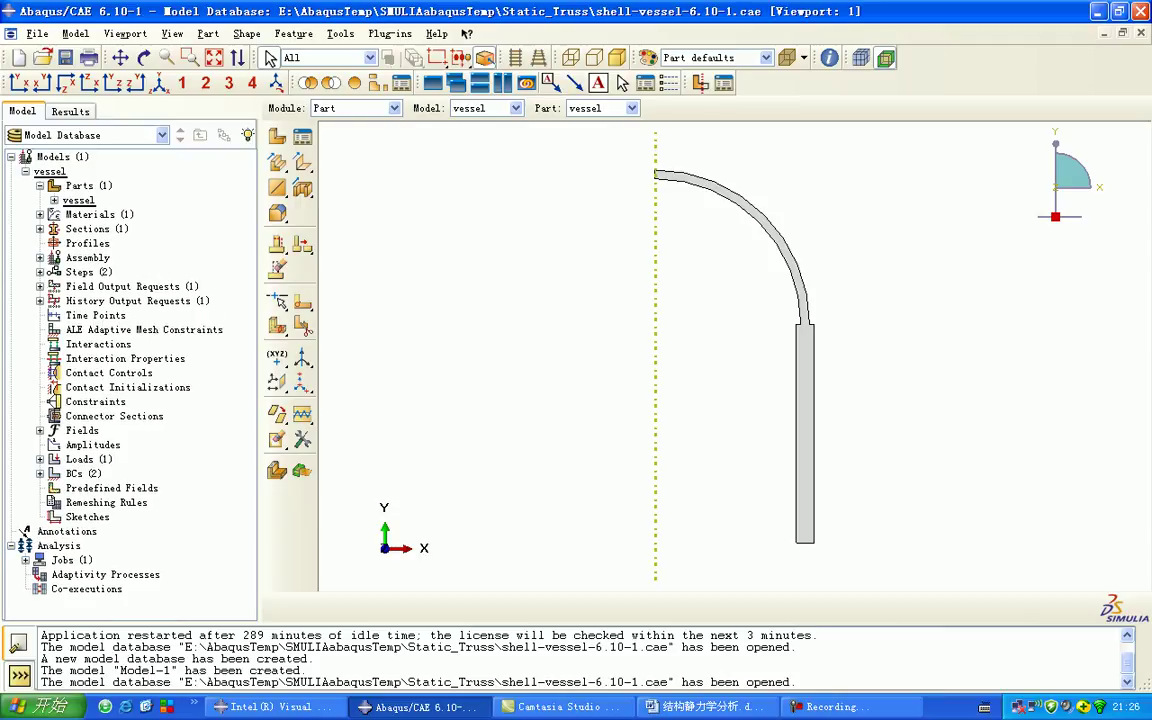
pyautogui.click(54, 201)
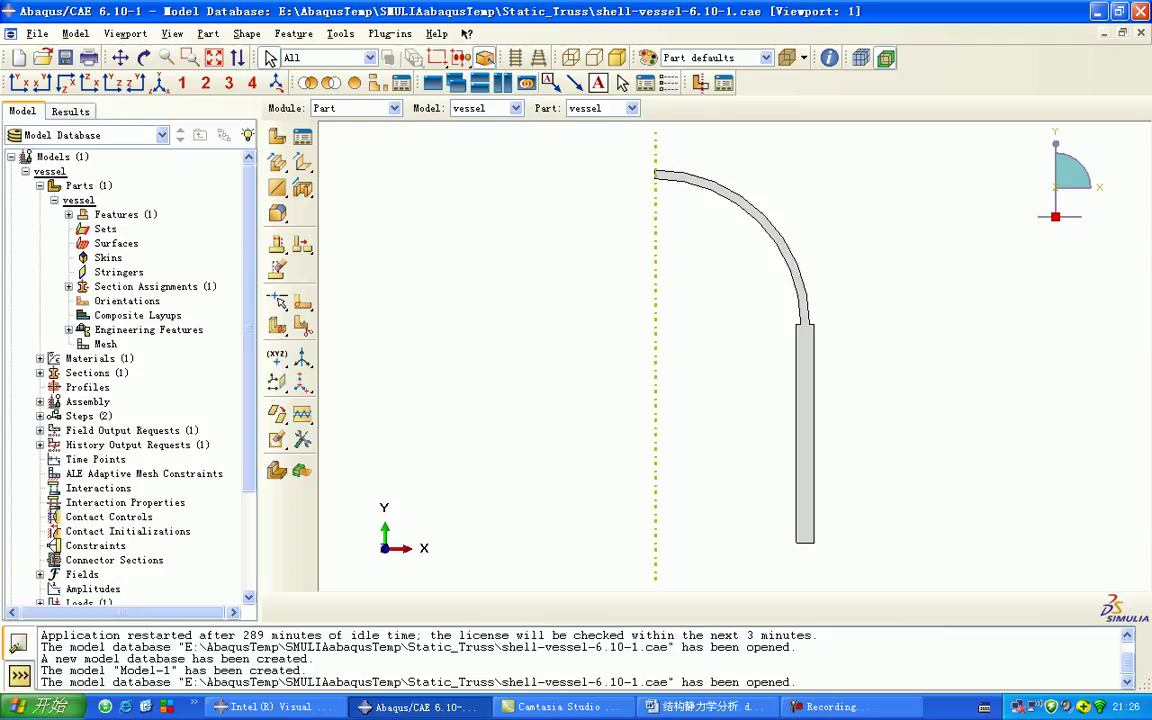
pyautogui.click(68, 214)
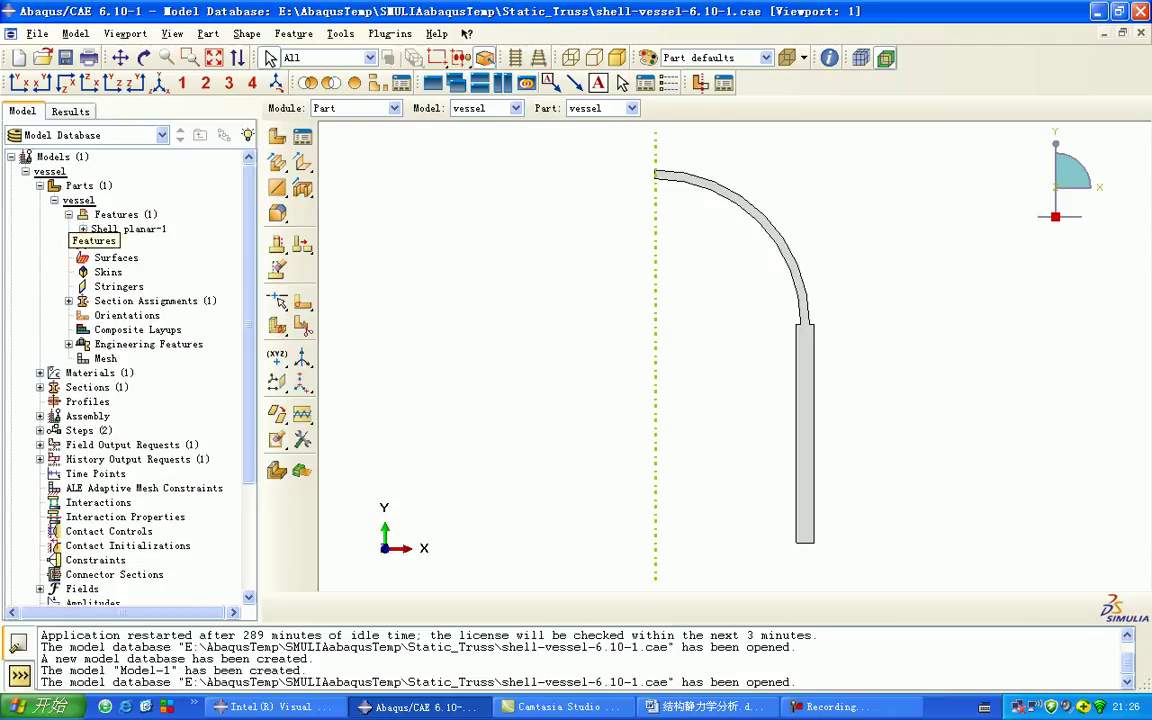
pyautogui.doubleClick(129, 229)
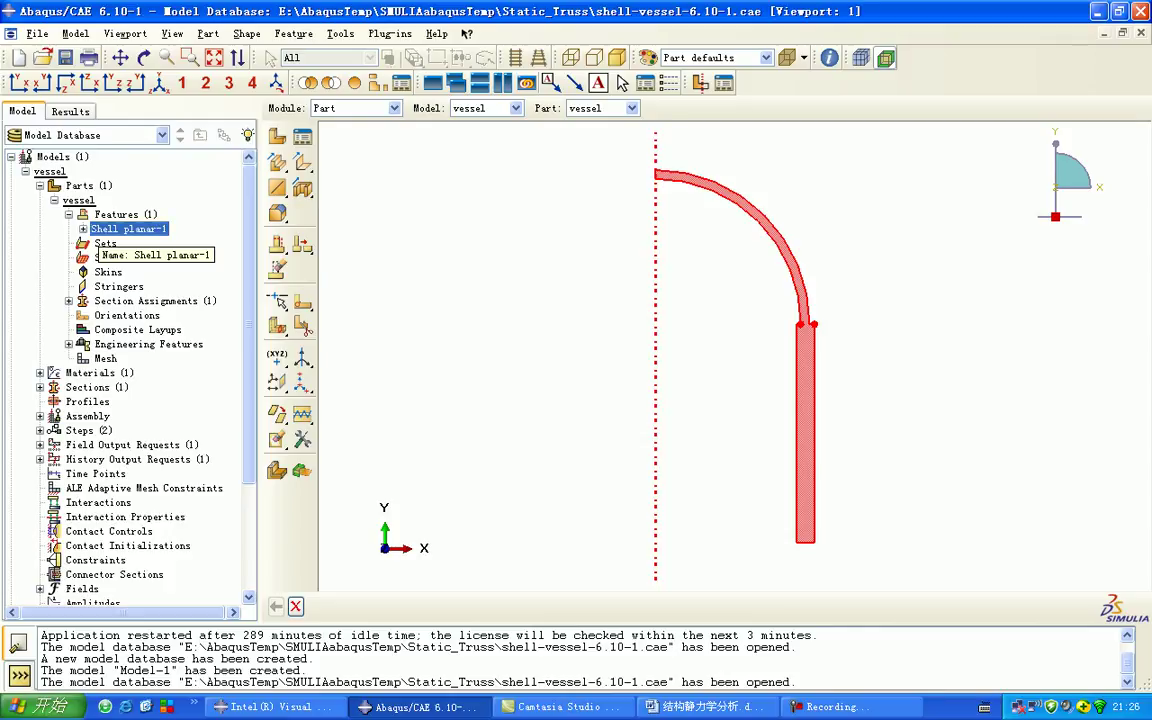
pyautogui.rightClick(124, 226)
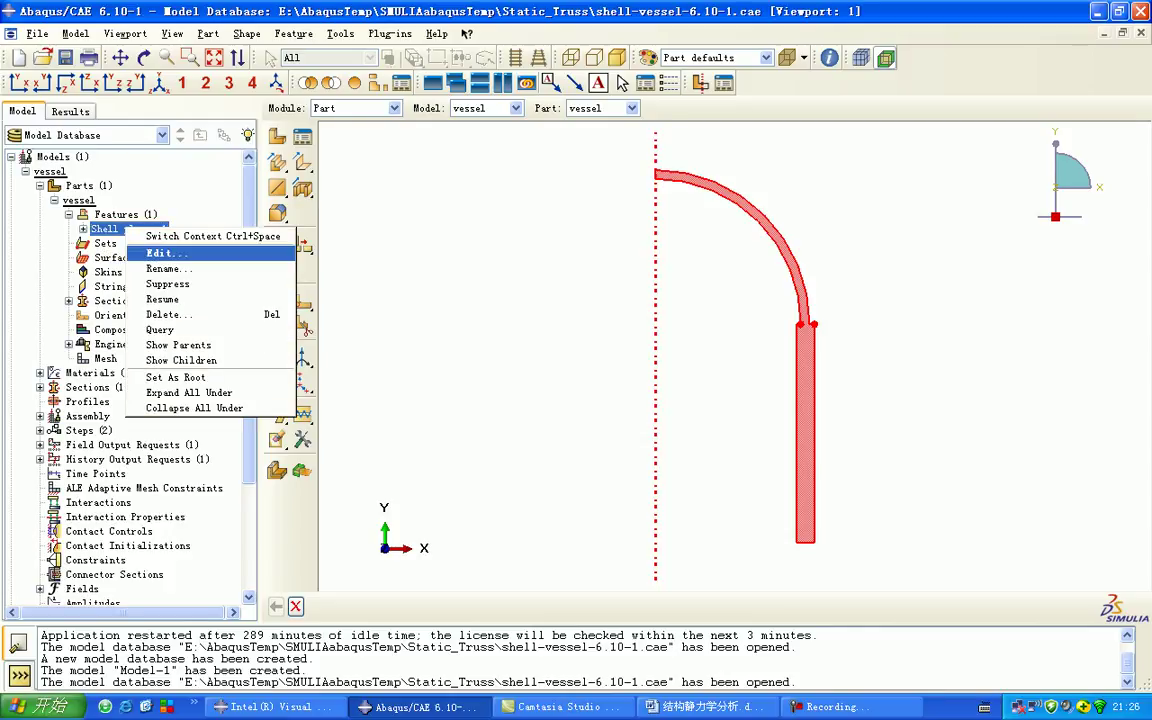
pyautogui.click(158, 253)
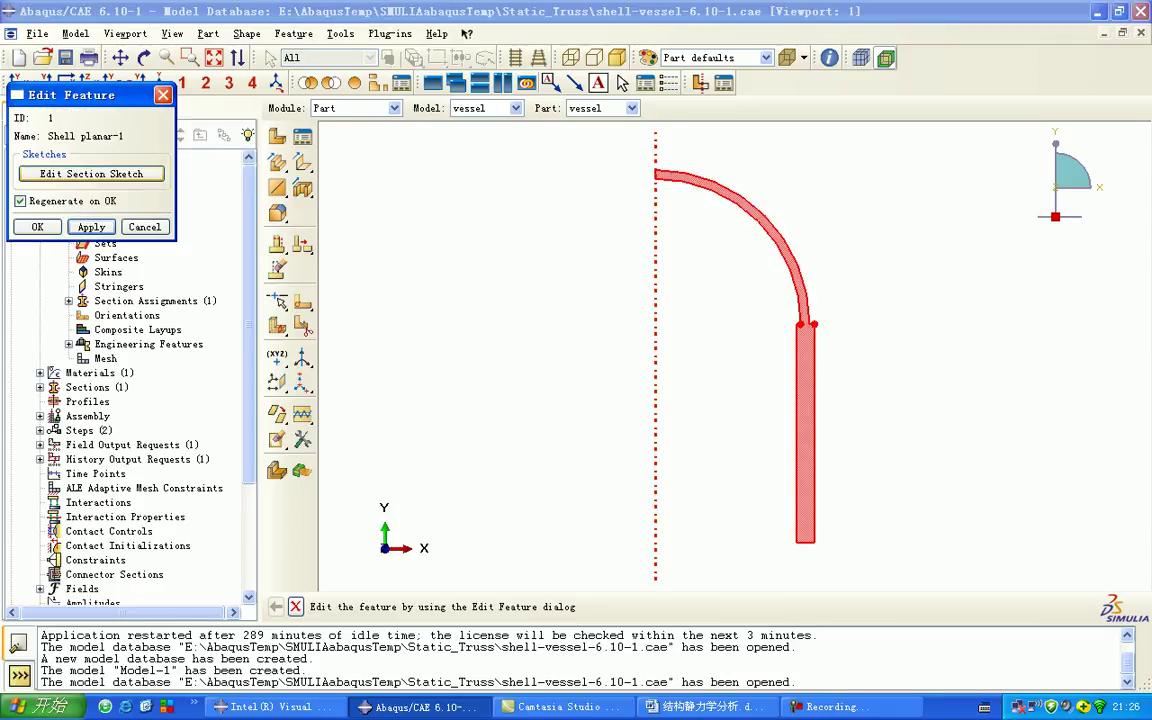
pyautogui.click(91, 174)
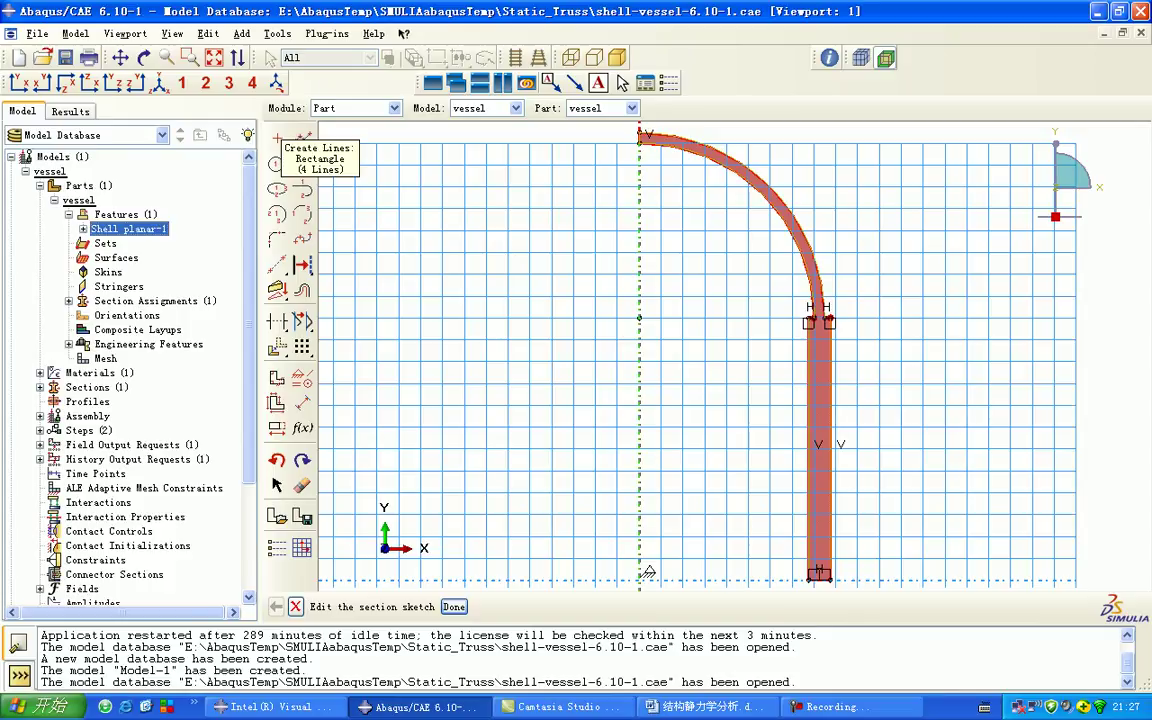
pyautogui.click(302, 137)
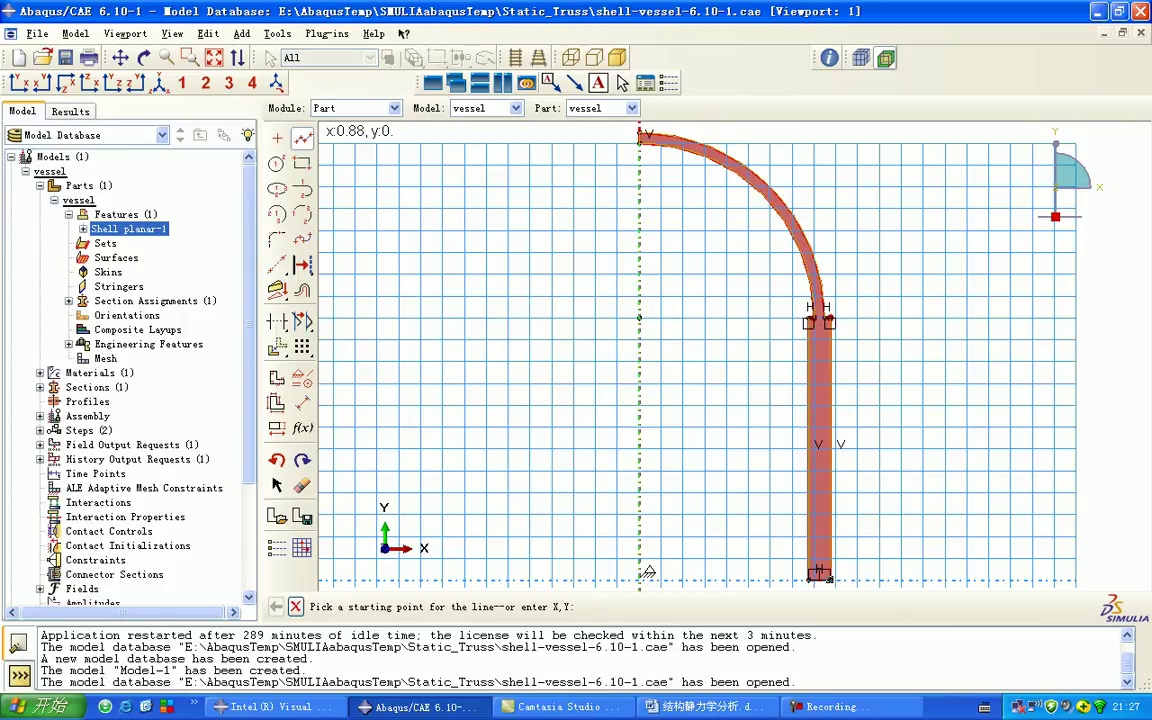
pyautogui.click(647, 572)
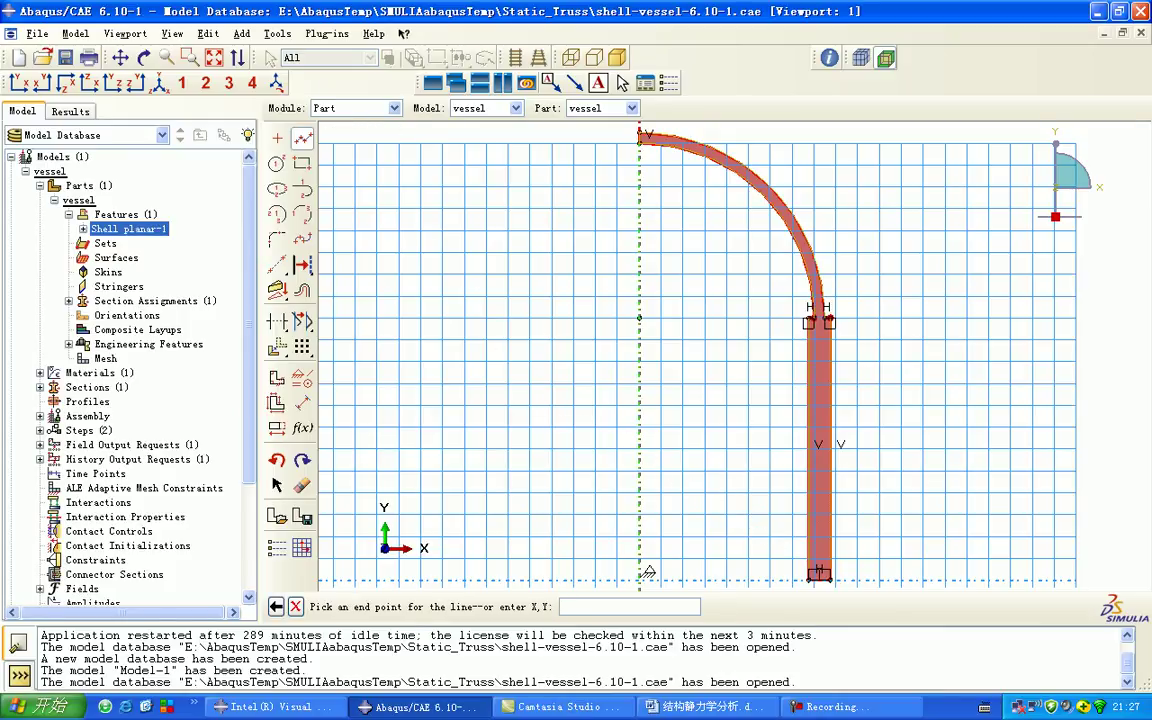
pyautogui.rightClick(632, 503)
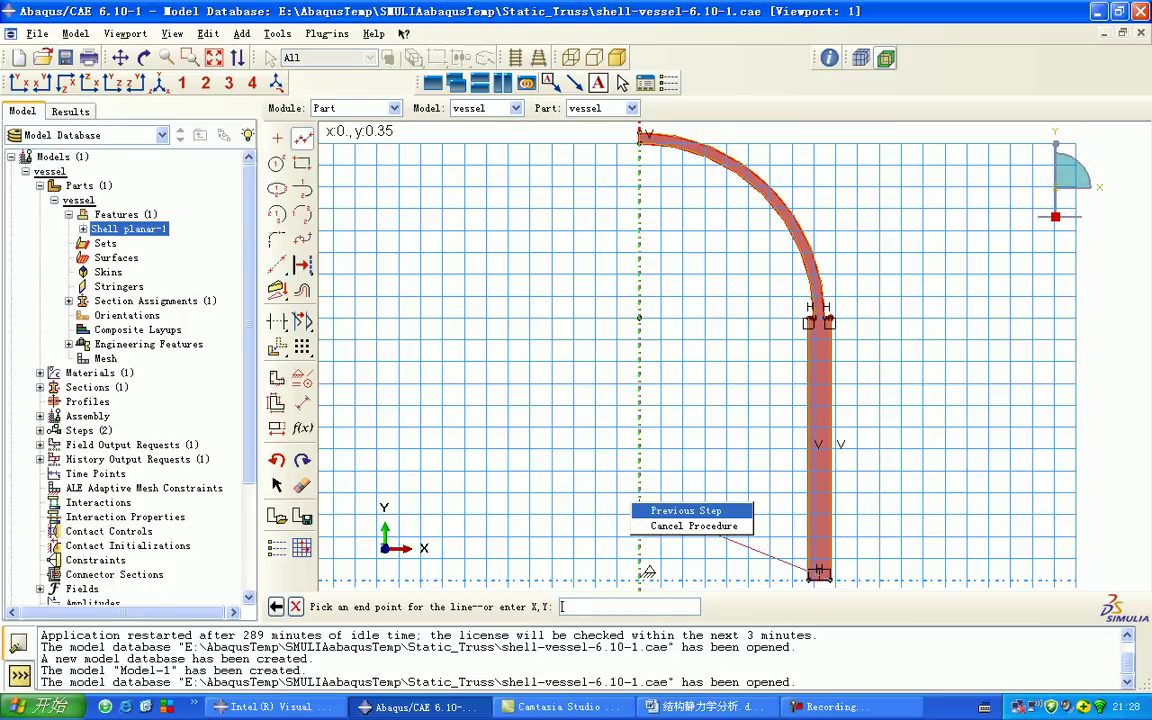
pyautogui.click(680, 526)
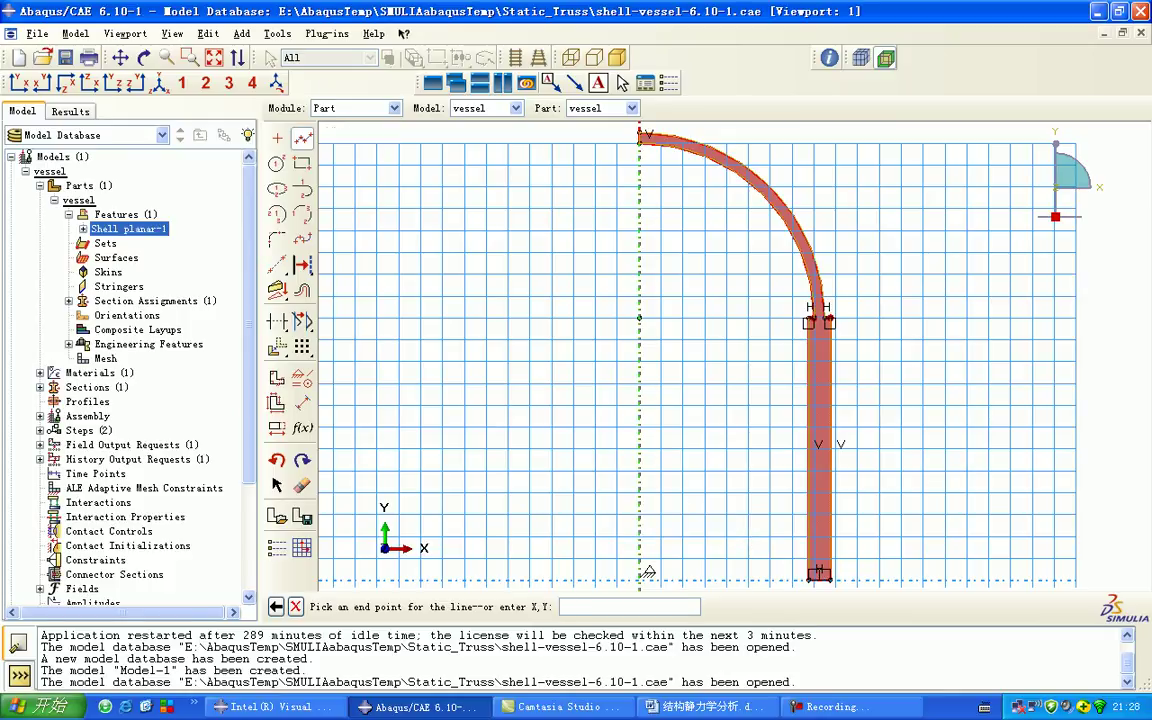
pyautogui.press('Escape')
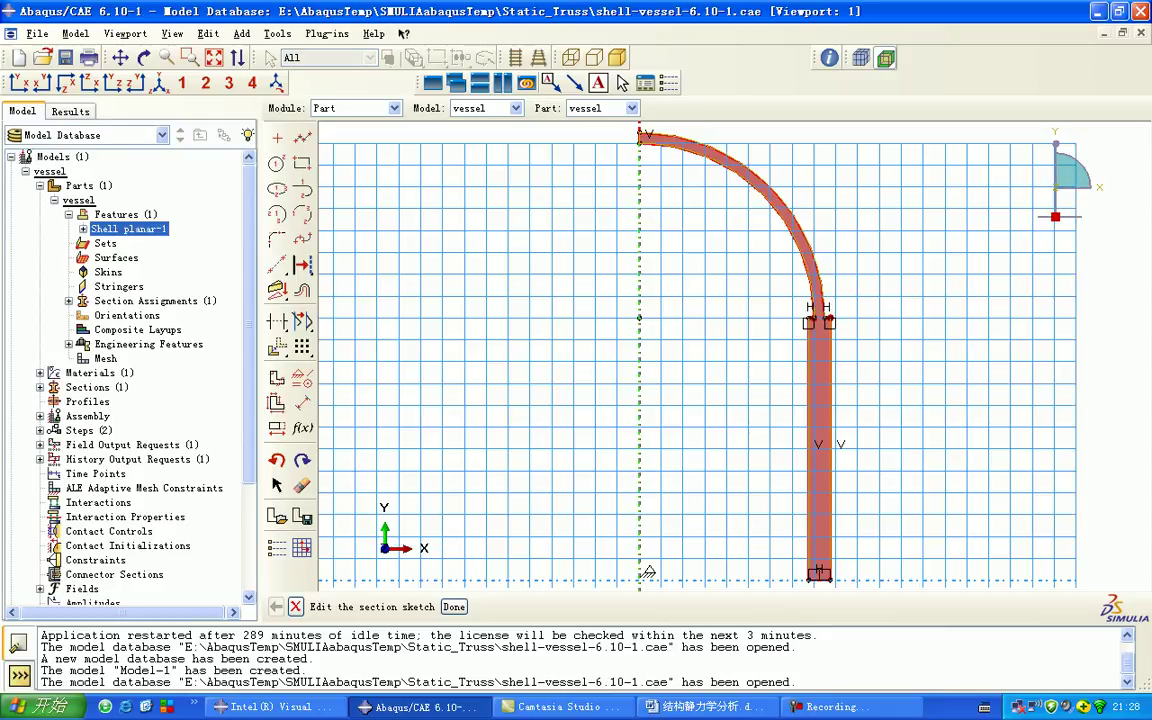
pyautogui.click(277, 137)
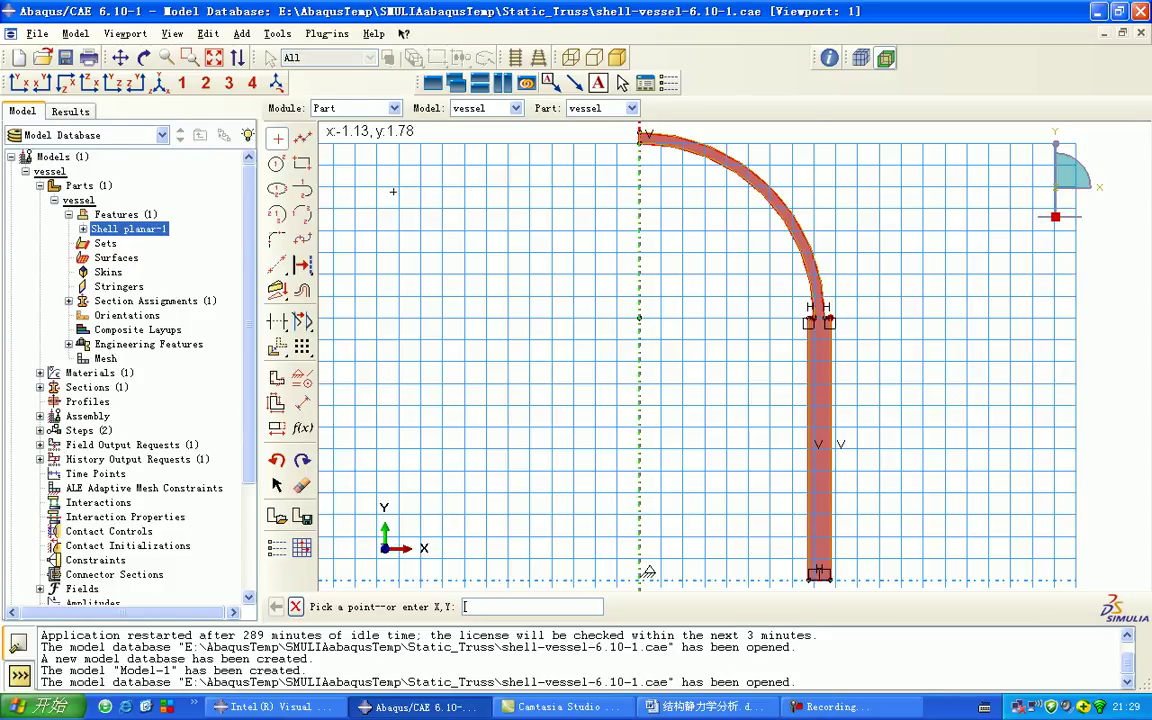
pyautogui.press('Escape')
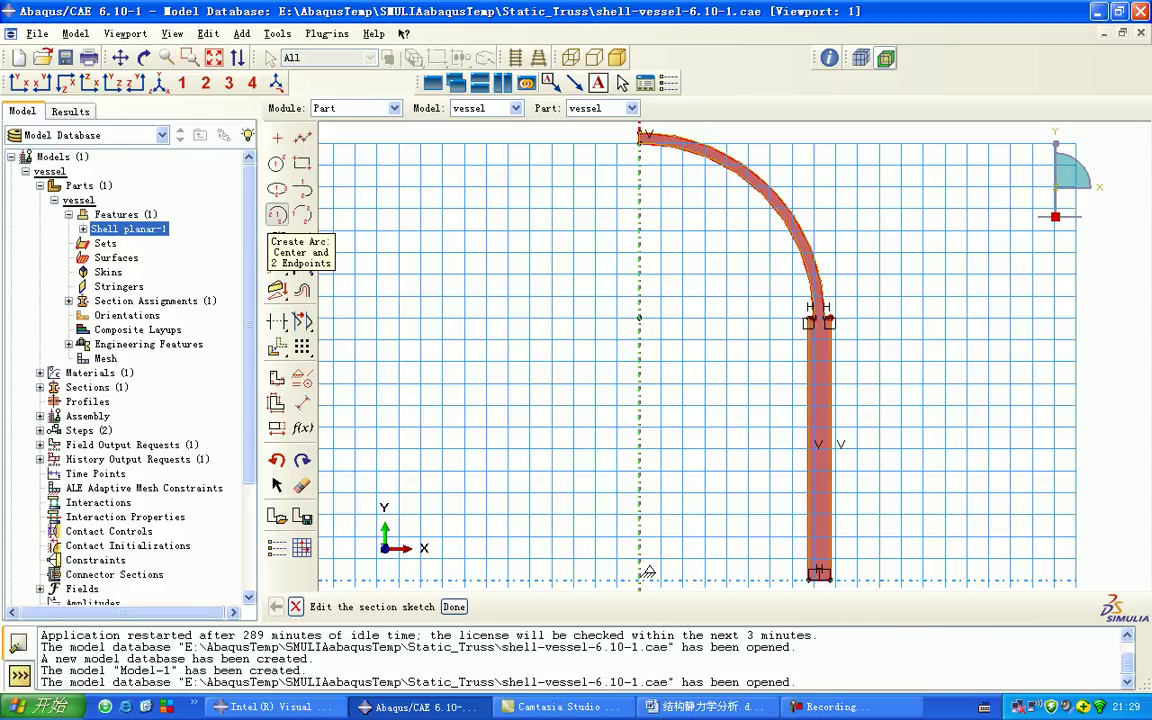
pyautogui.click(277, 214)
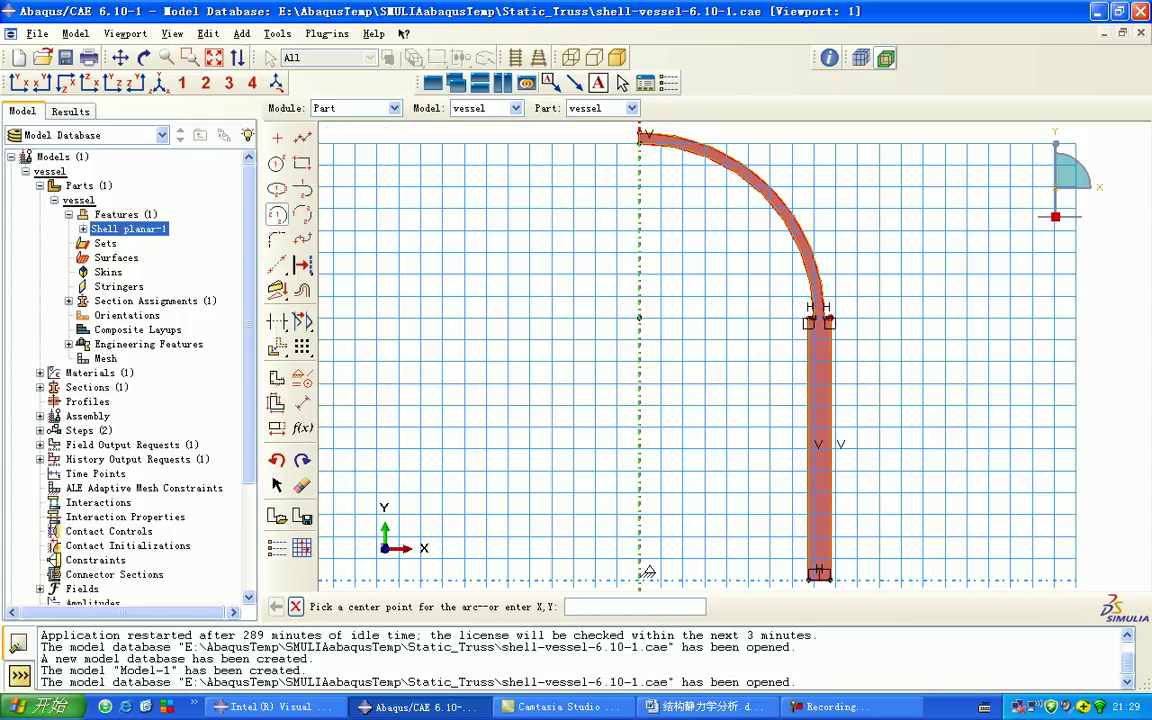
pyautogui.rightClick(496, 350)
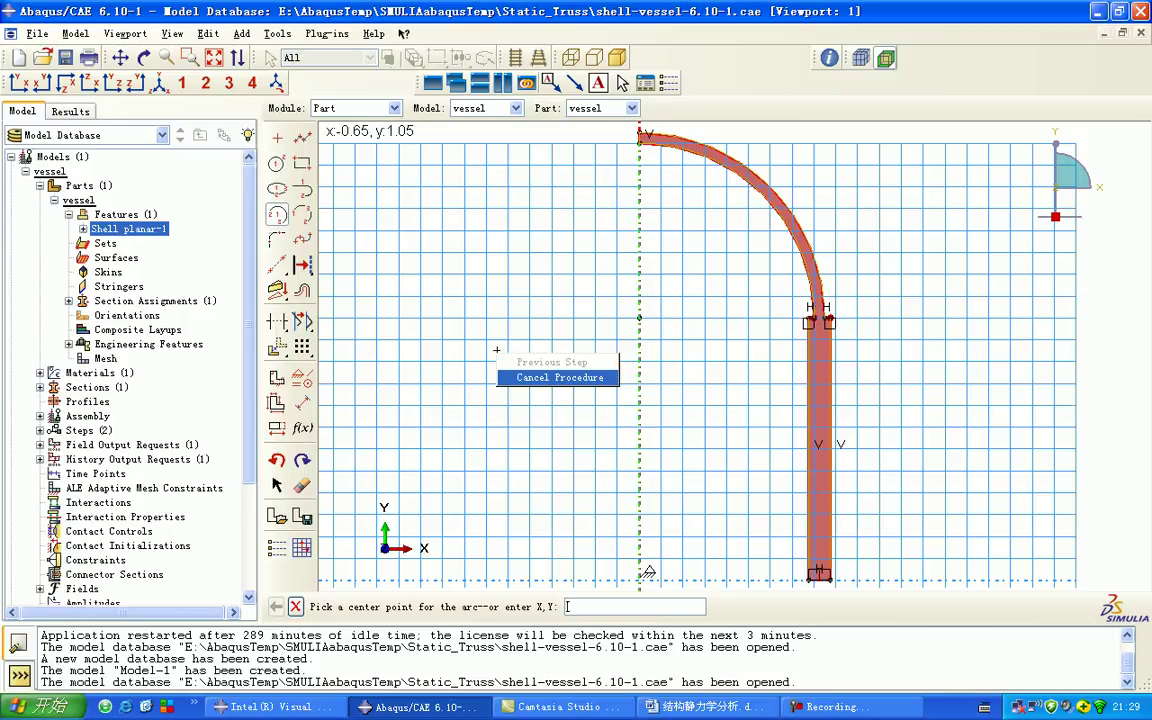
pyautogui.click(558, 378)
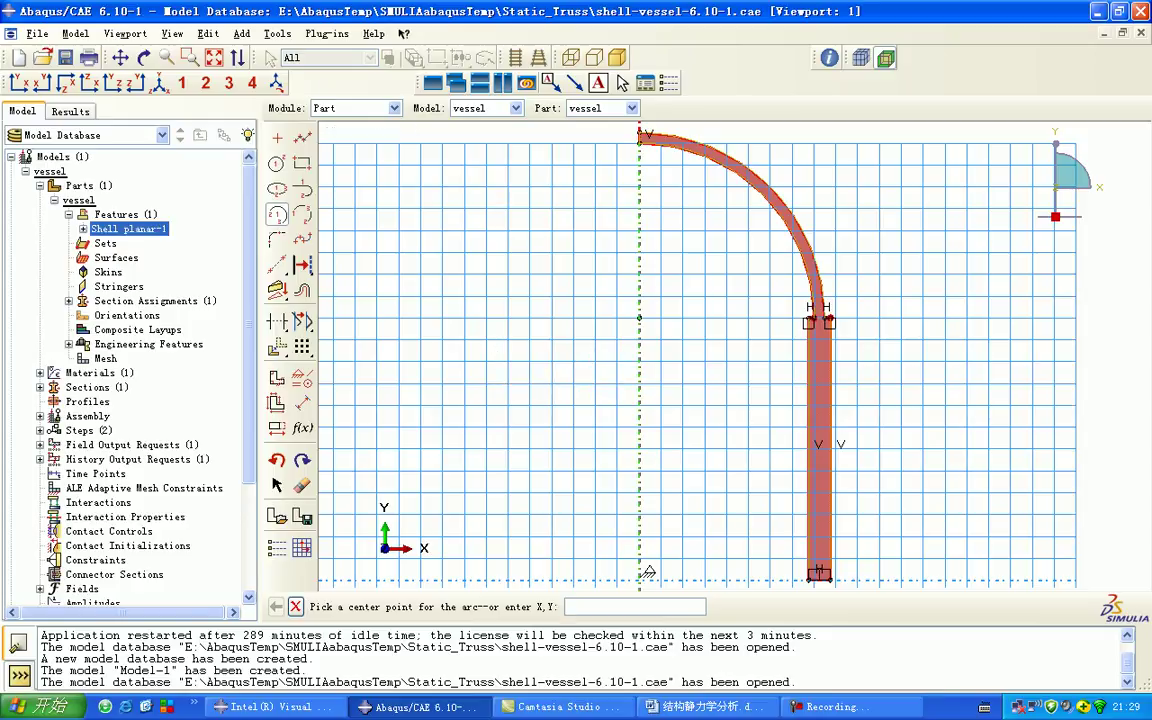
pyautogui.press('Escape')
pyautogui.press('Escape')
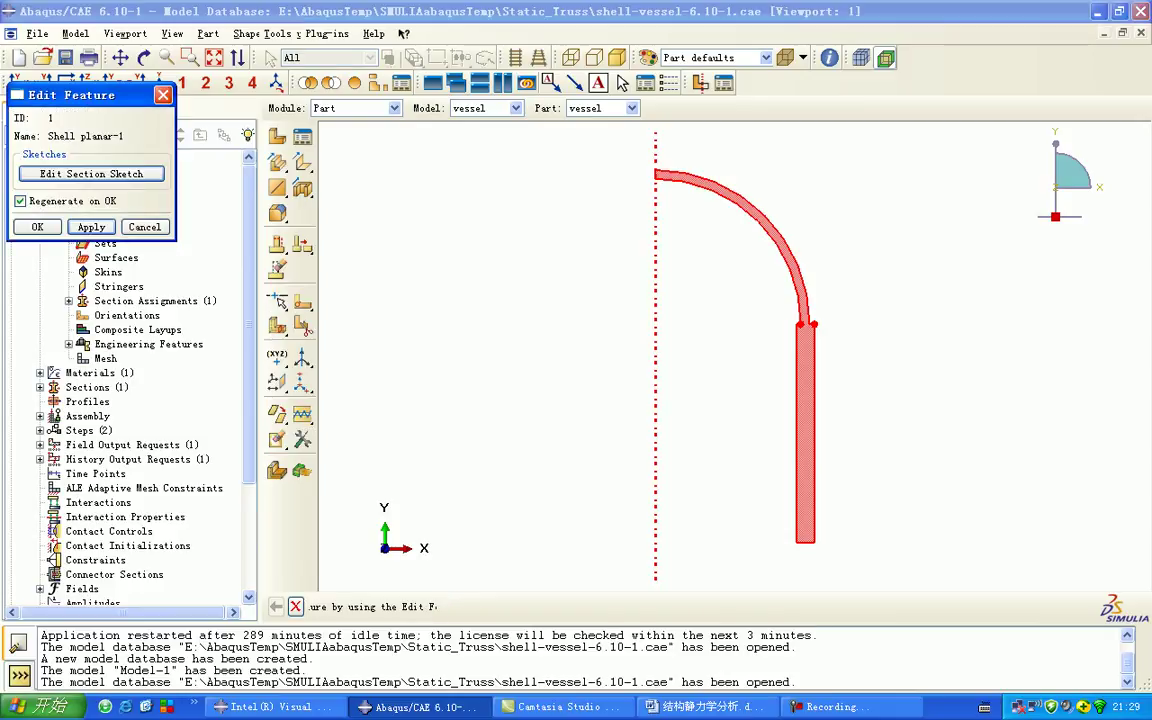
# - Leave the section sketch and the feature editing, and switch to the Property module
pyautogui.click(163, 95)
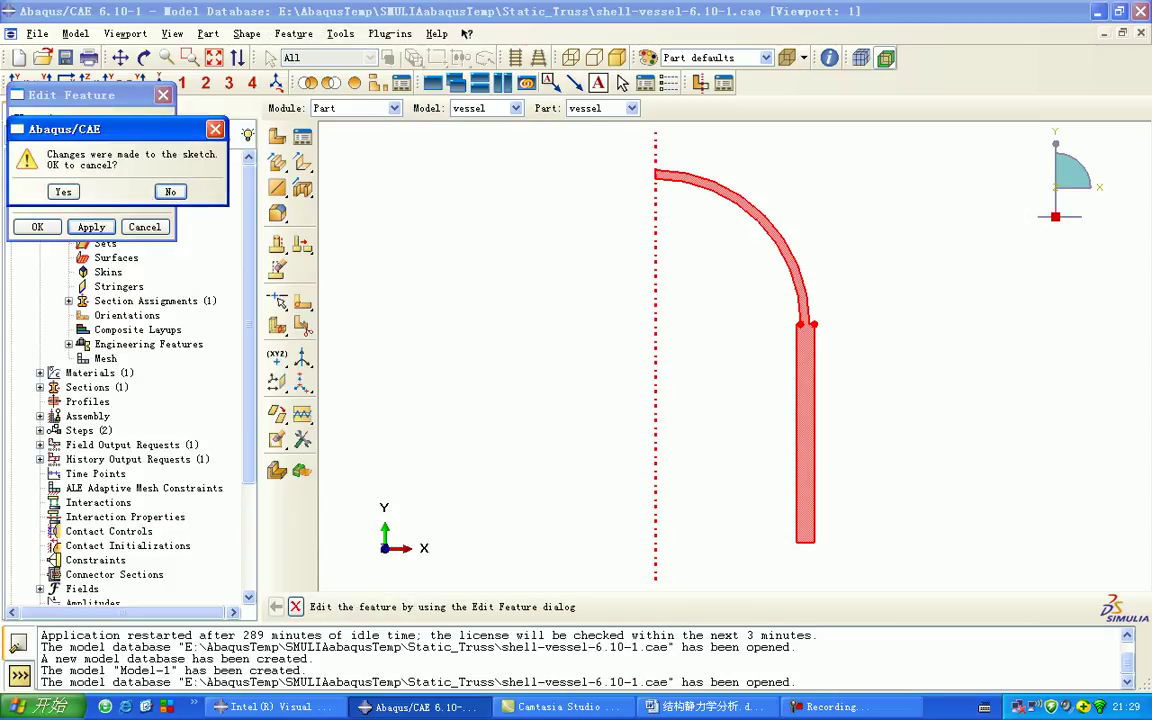
pyautogui.click(170, 191)
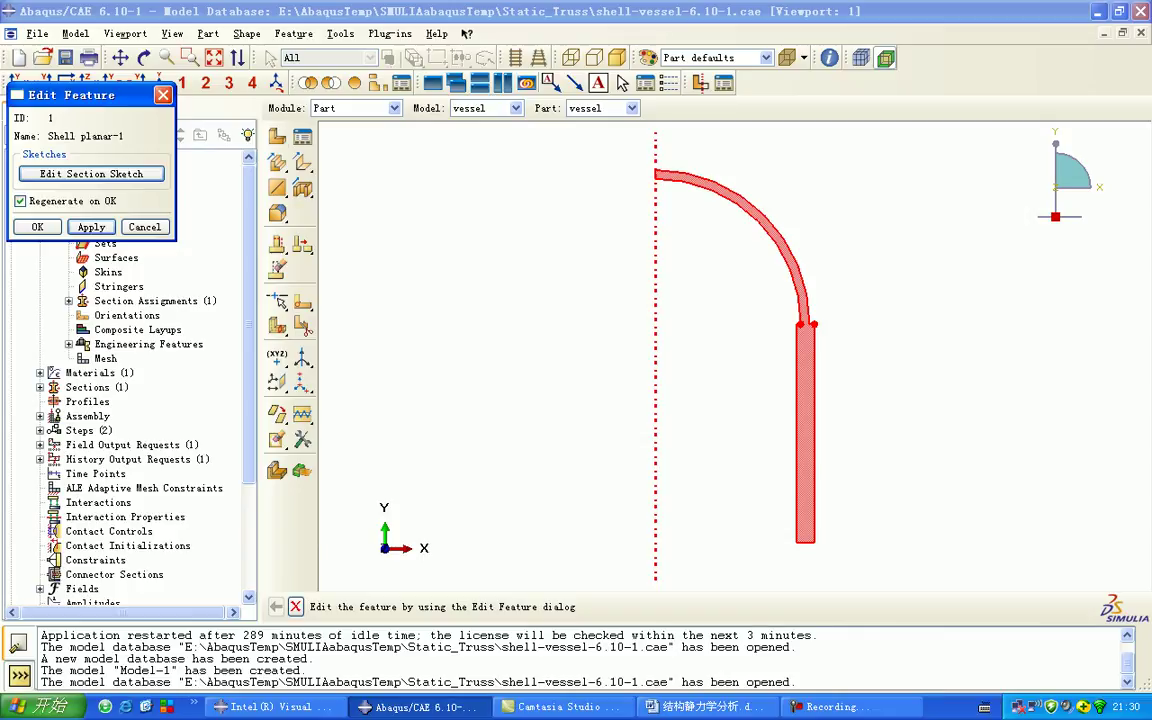
pyautogui.click(394, 108)
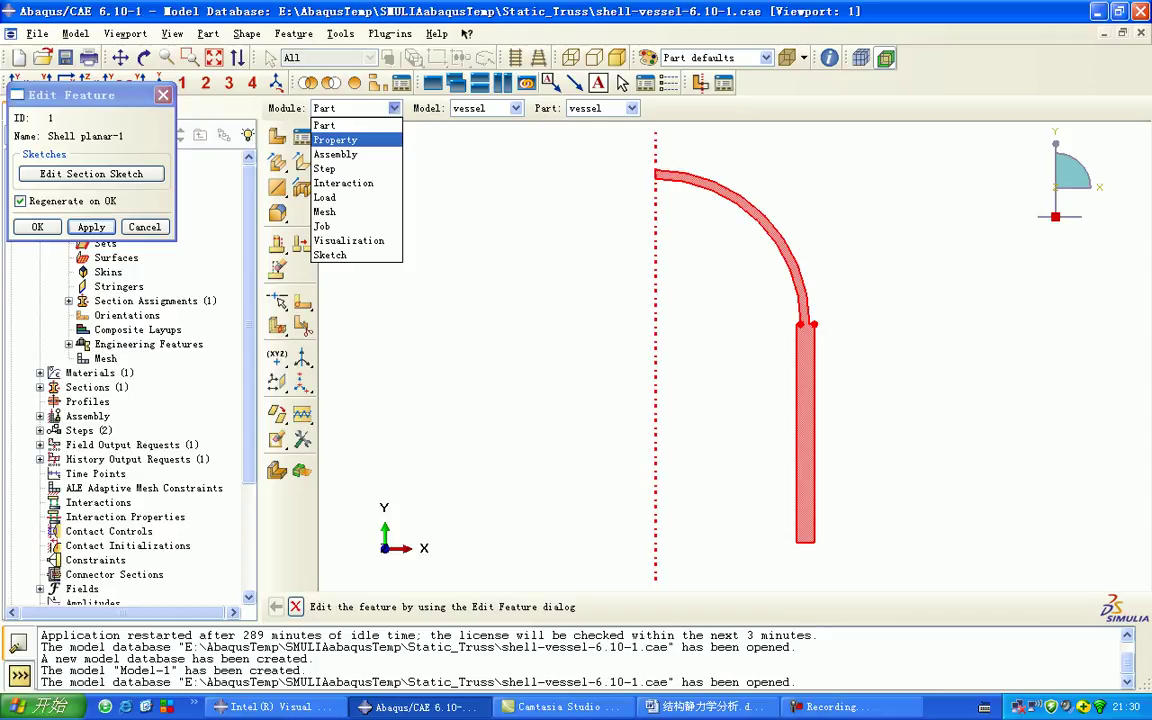
pyautogui.click(335, 140)
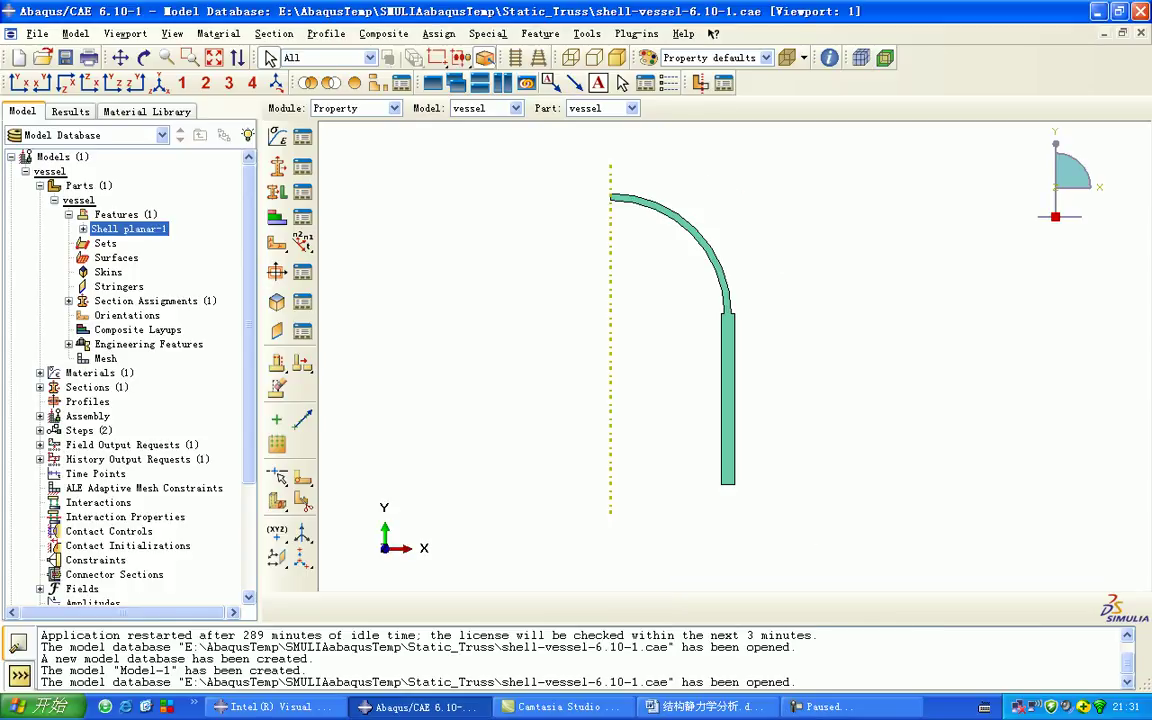
pyautogui.press('F9')
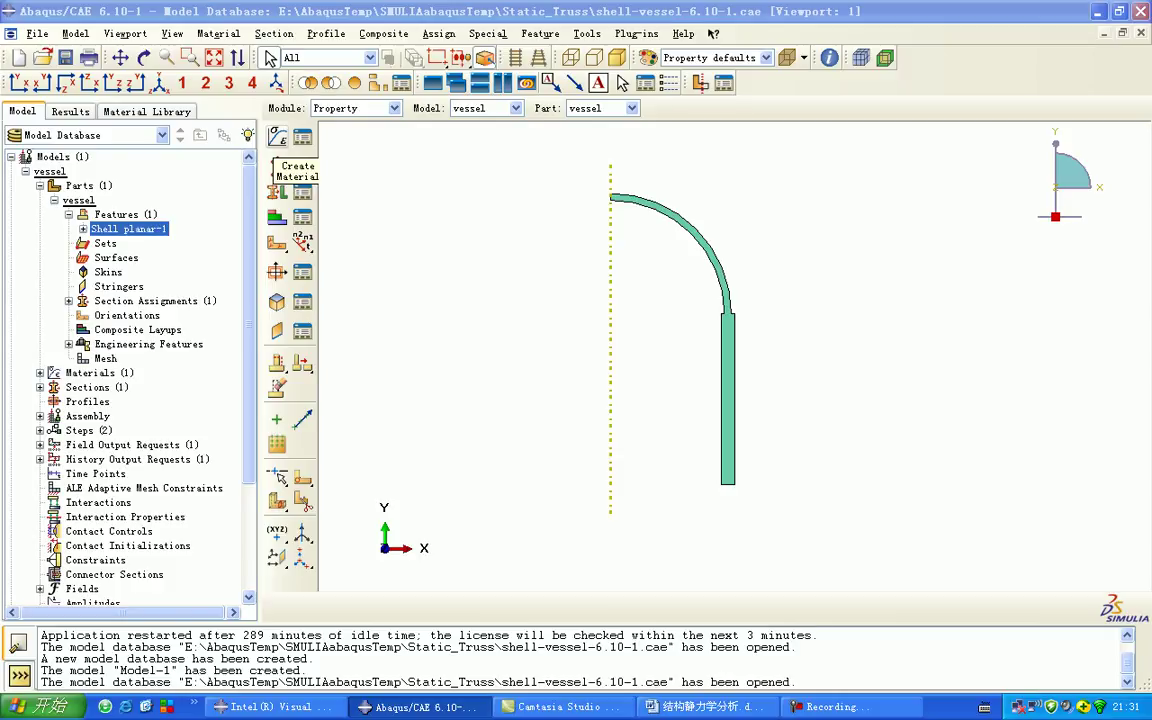
pyautogui.click(278, 137)
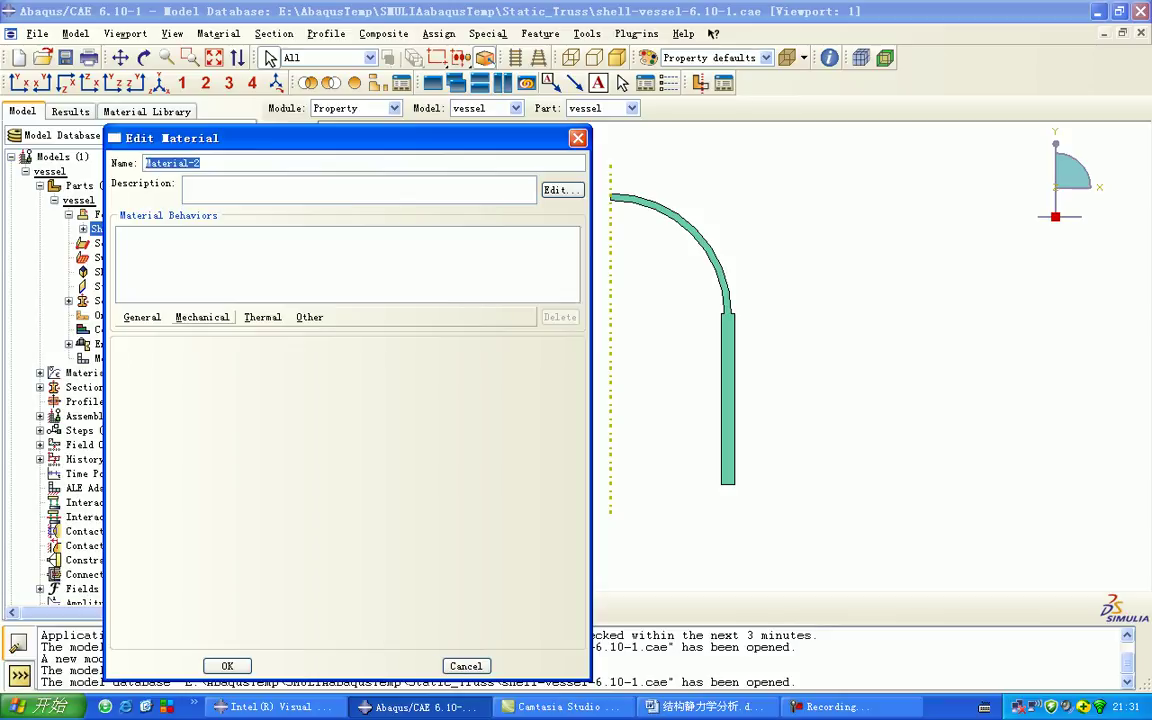
pyautogui.click(202, 317)
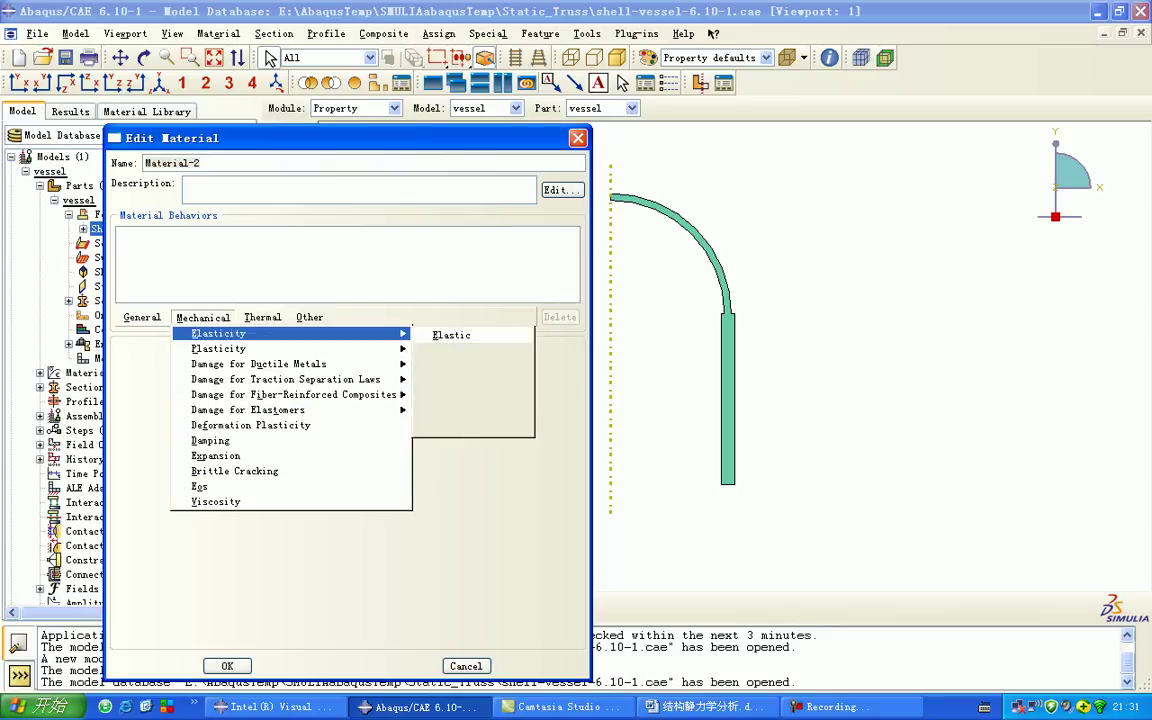
pyautogui.press('Right')
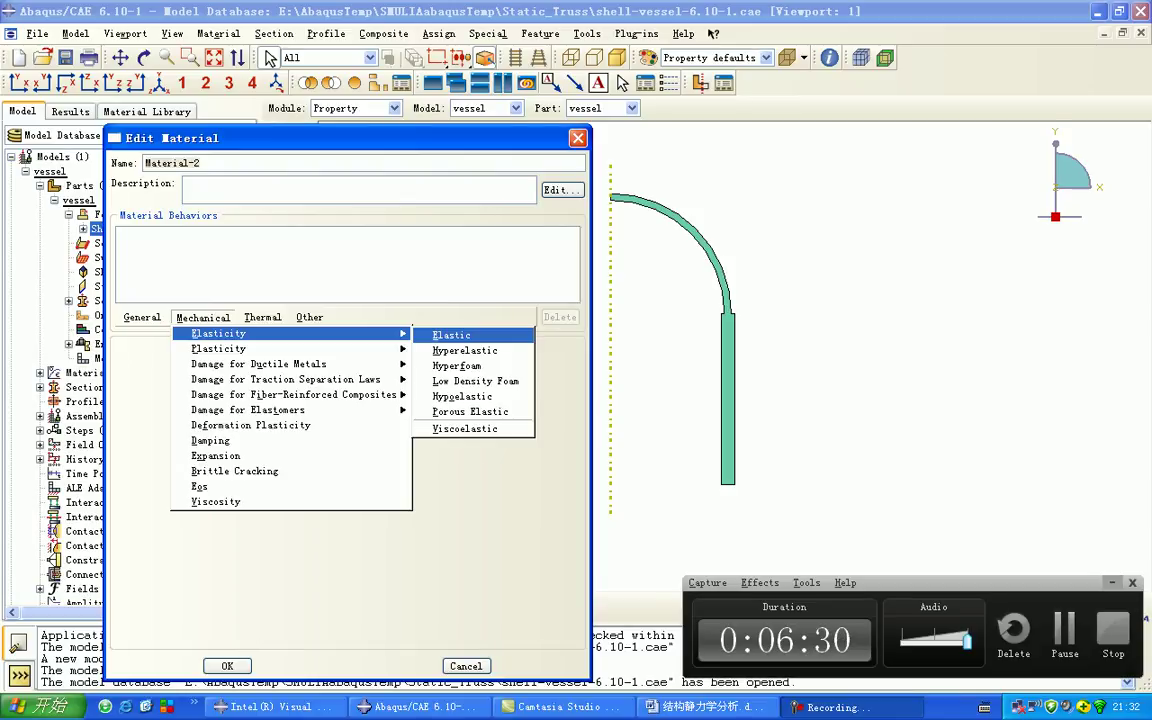
pyautogui.click(451, 335)
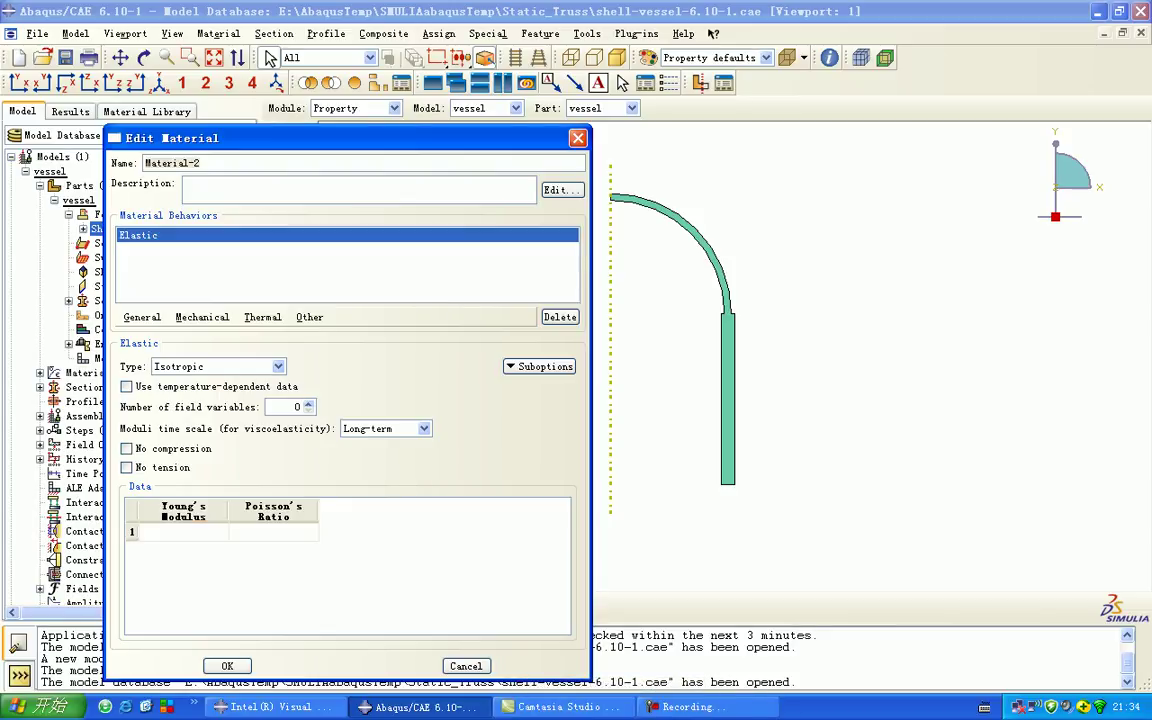
pyautogui.click(184, 514)
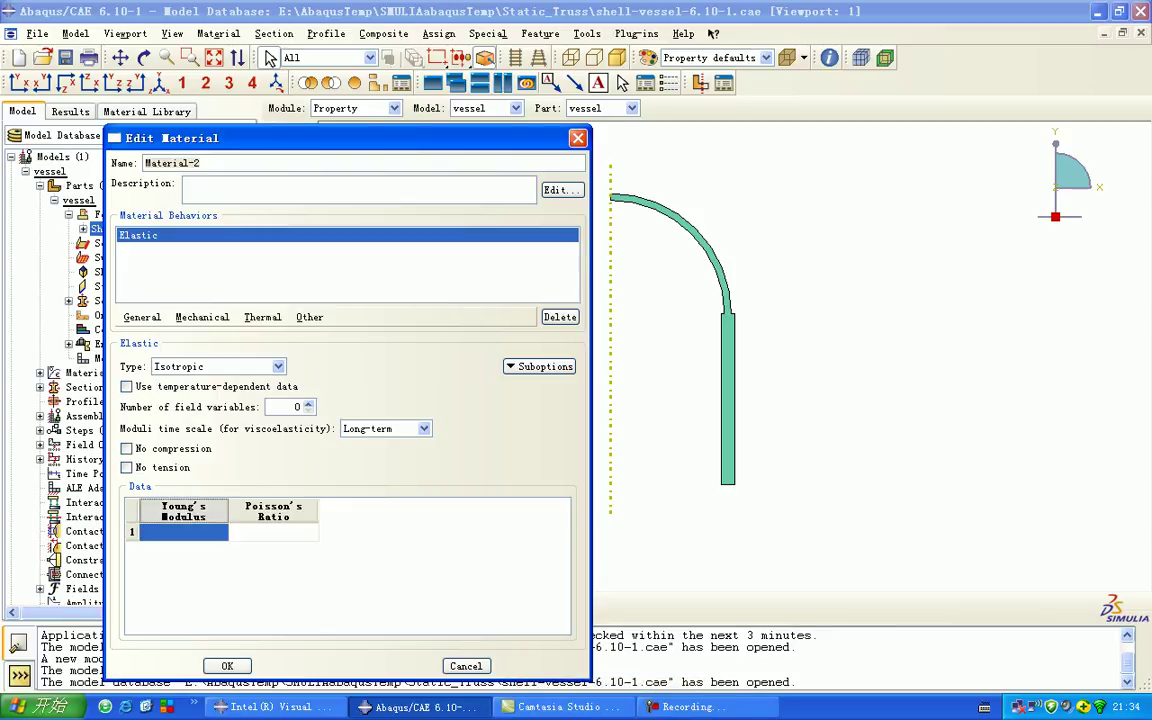
pyautogui.click(231, 532)
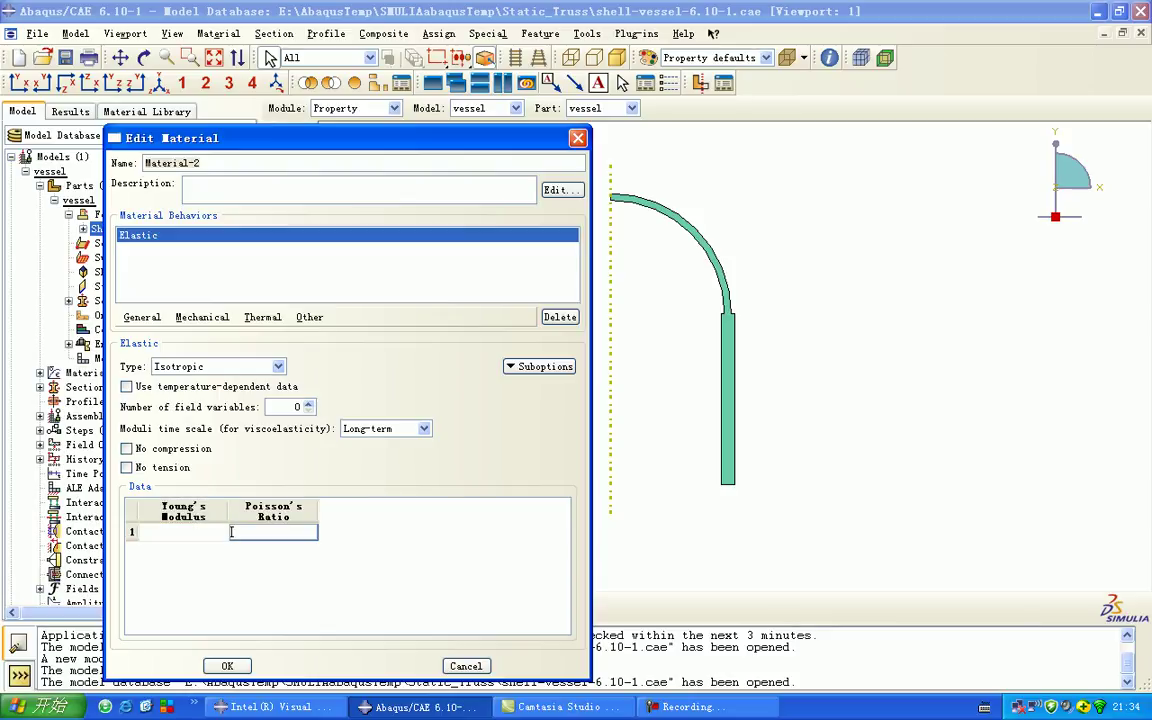
pyautogui.click(467, 666)
pyautogui.press('Escape')
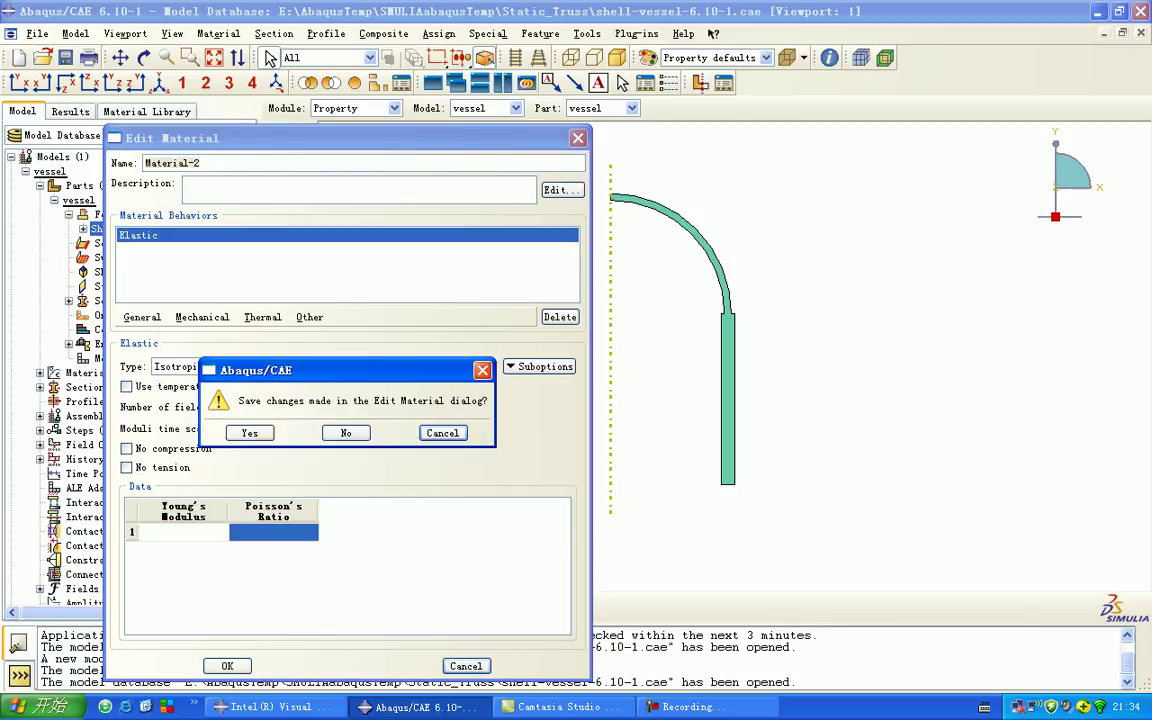
pyautogui.click(346, 433)
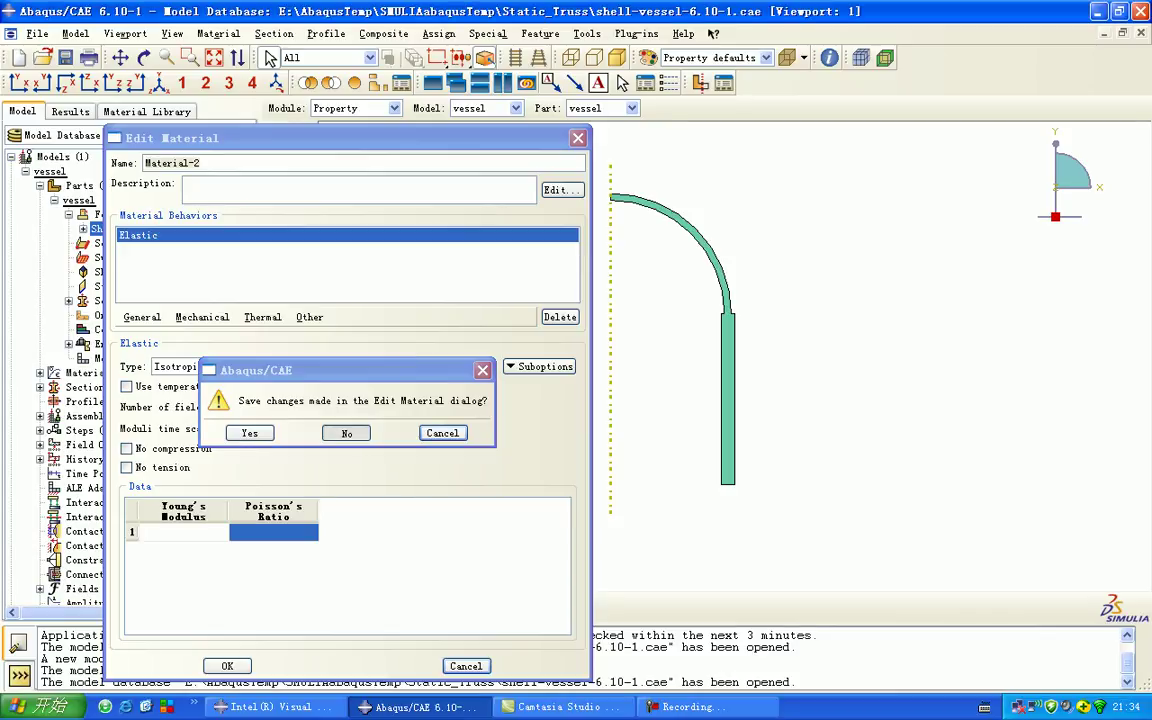
pyautogui.press('Return')
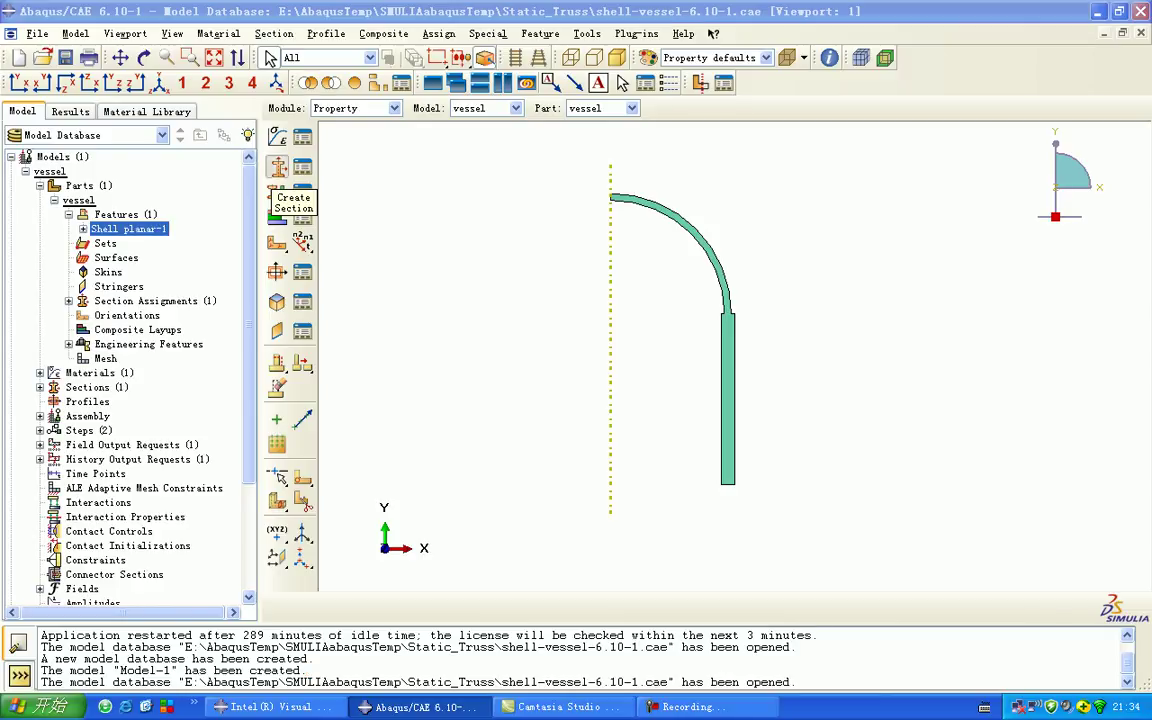
# - Review the definition of a new solid homogeneous section using the steel material, and discard it without saving
pyautogui.click(277, 195)
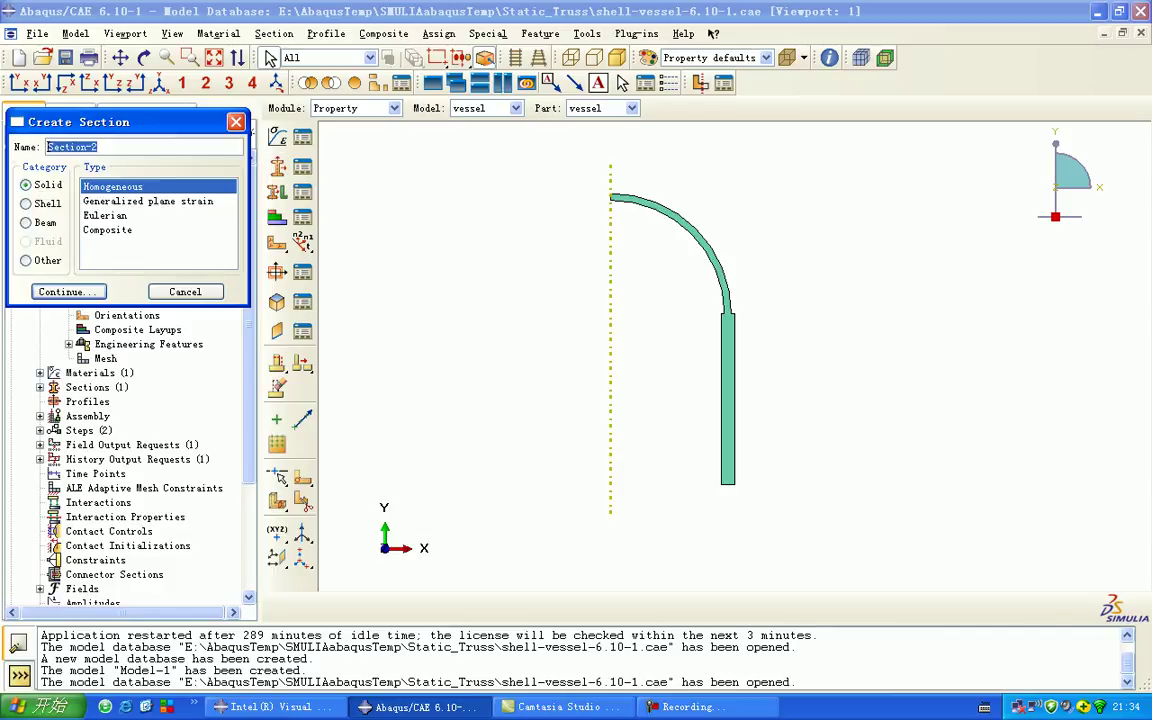
pyautogui.click(69, 292)
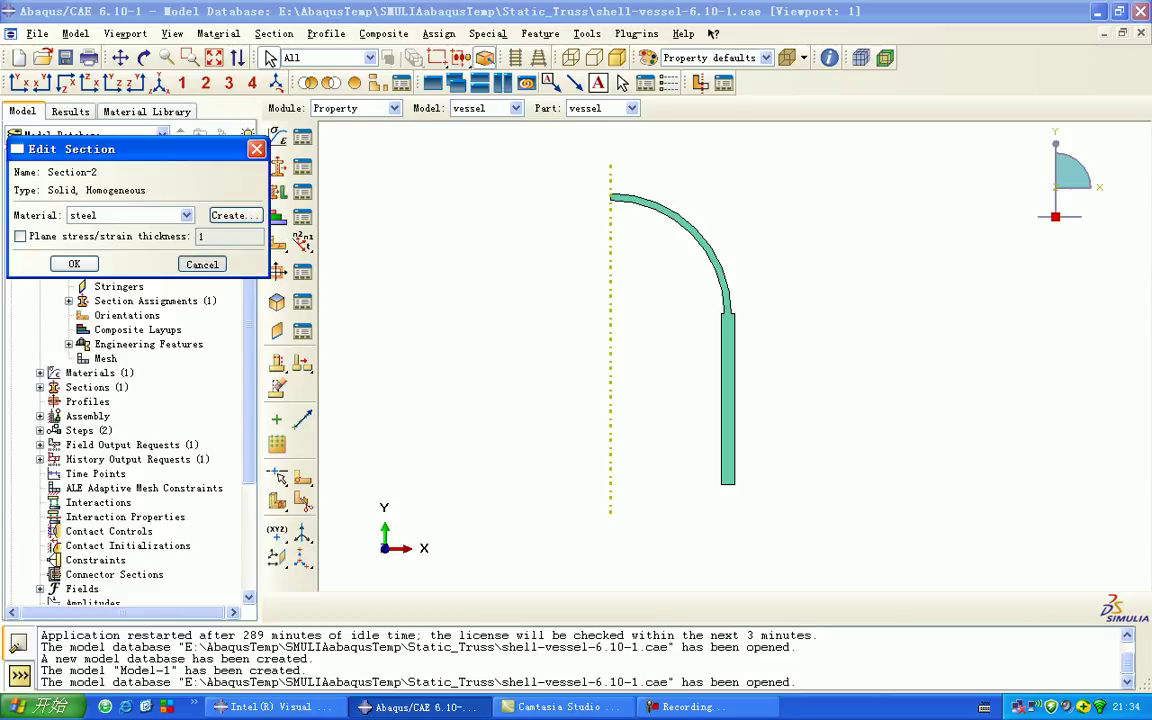
pyautogui.click(202, 264)
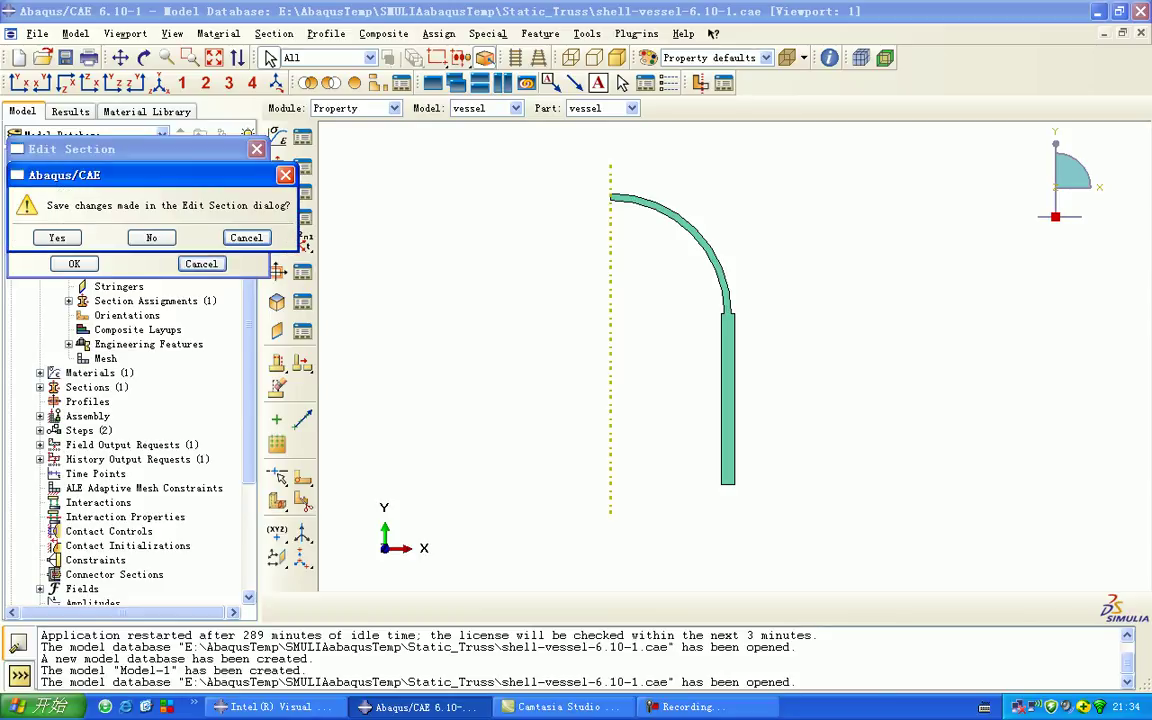
pyautogui.click(152, 238)
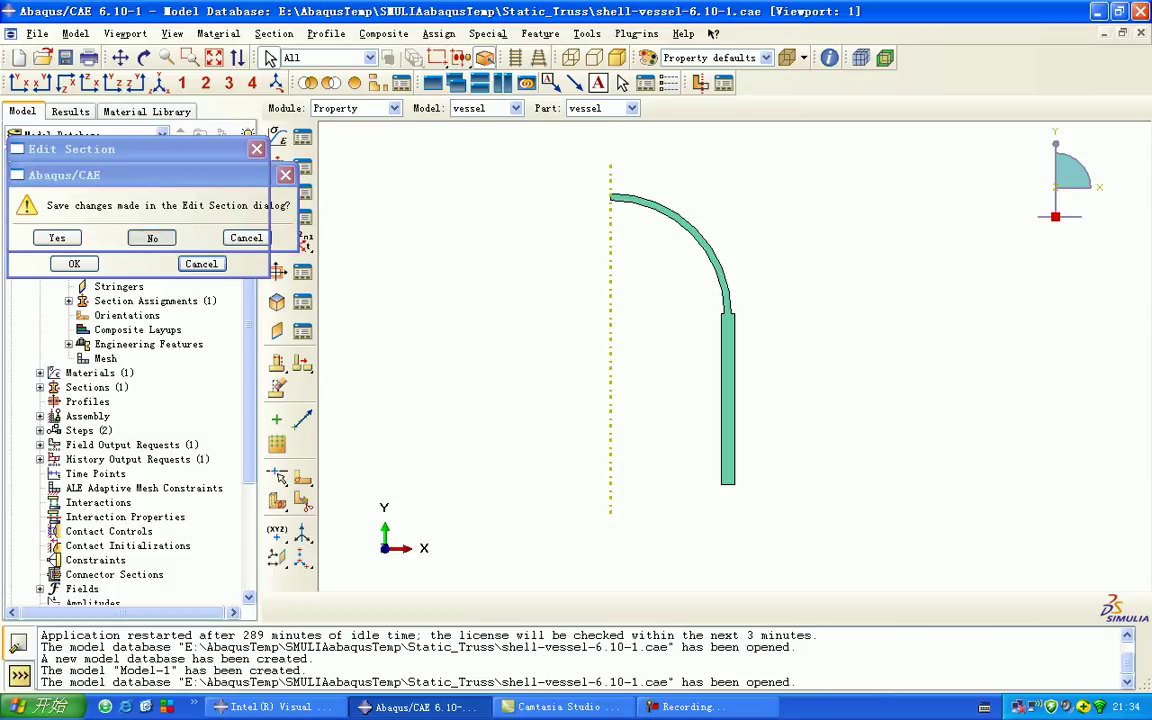
pyautogui.press('Return')
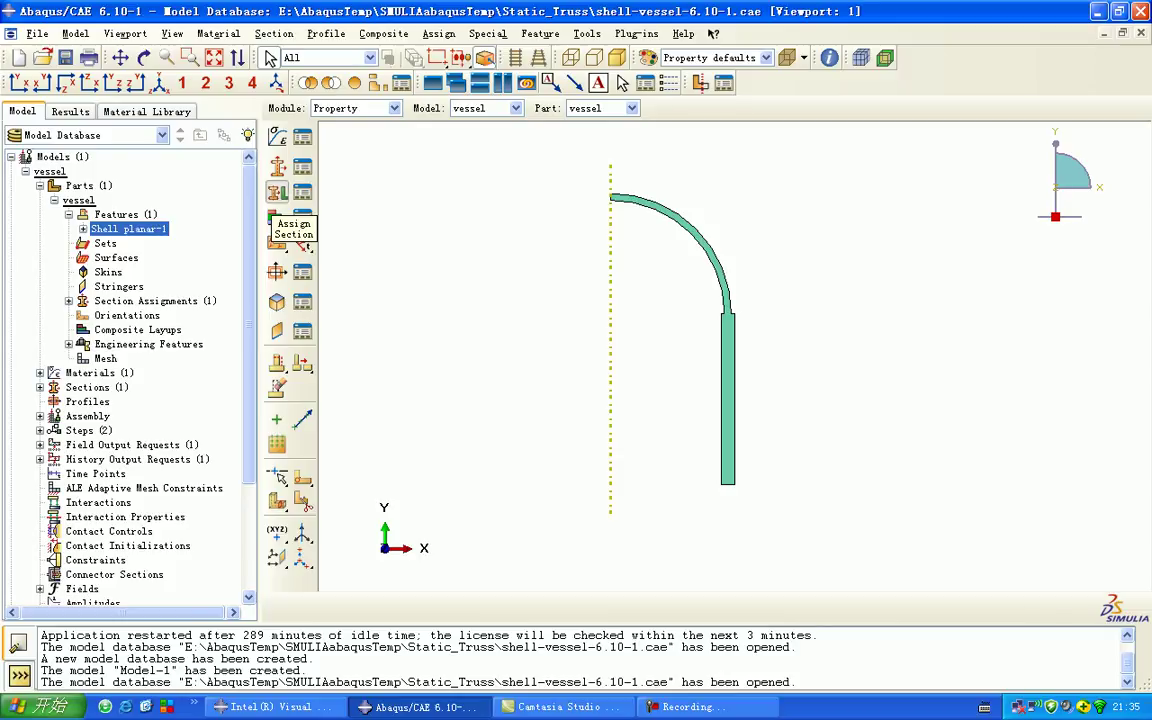
# - Start a section assignment on the vessel part, leave it without picking a region, and switch to the Assembly module
pyautogui.click(278, 217)
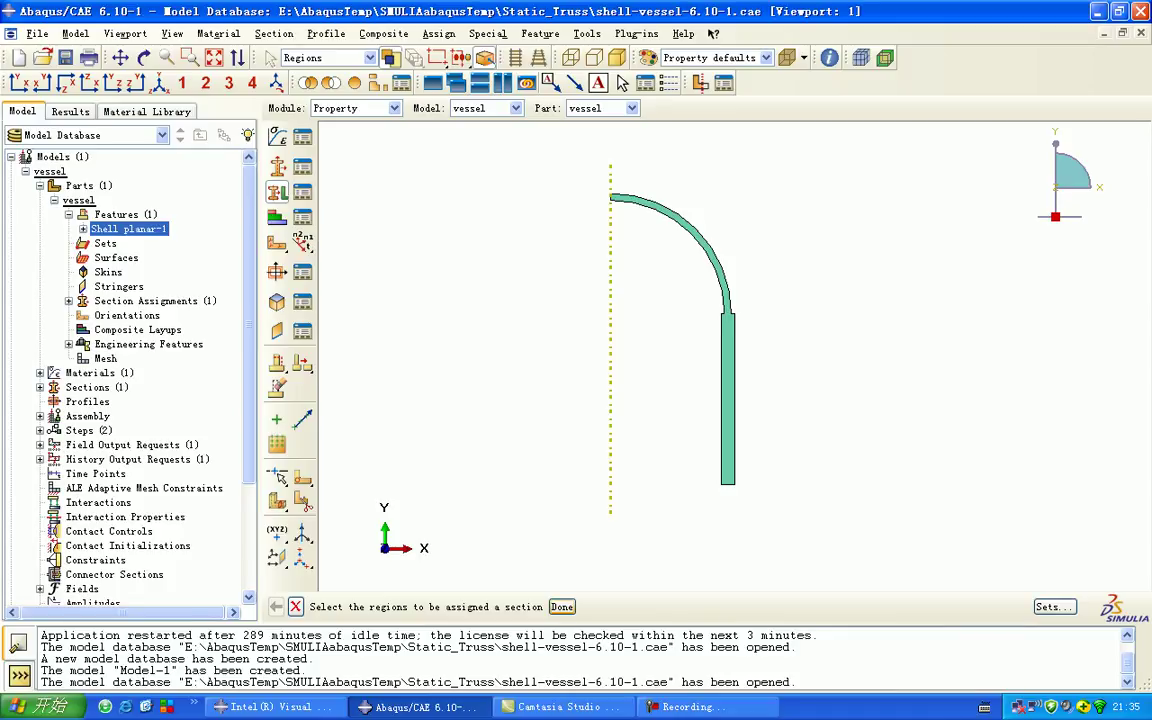
pyautogui.press('Escape')
pyautogui.press('Escape')
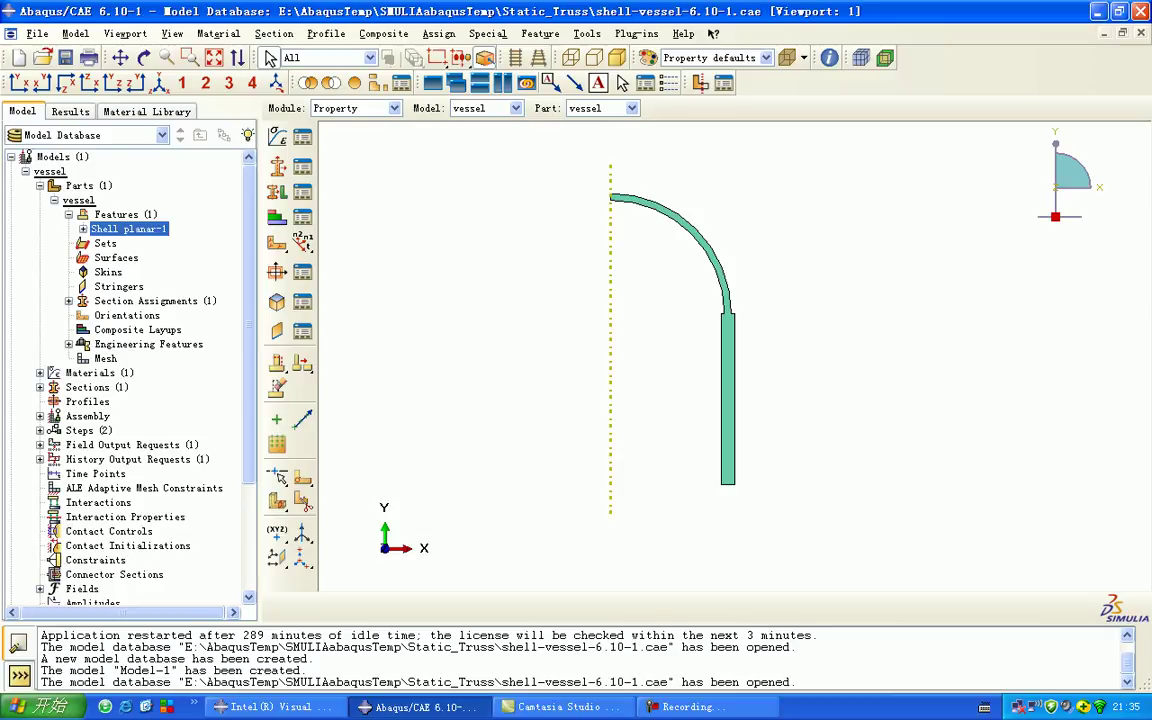
pyautogui.click(394, 108)
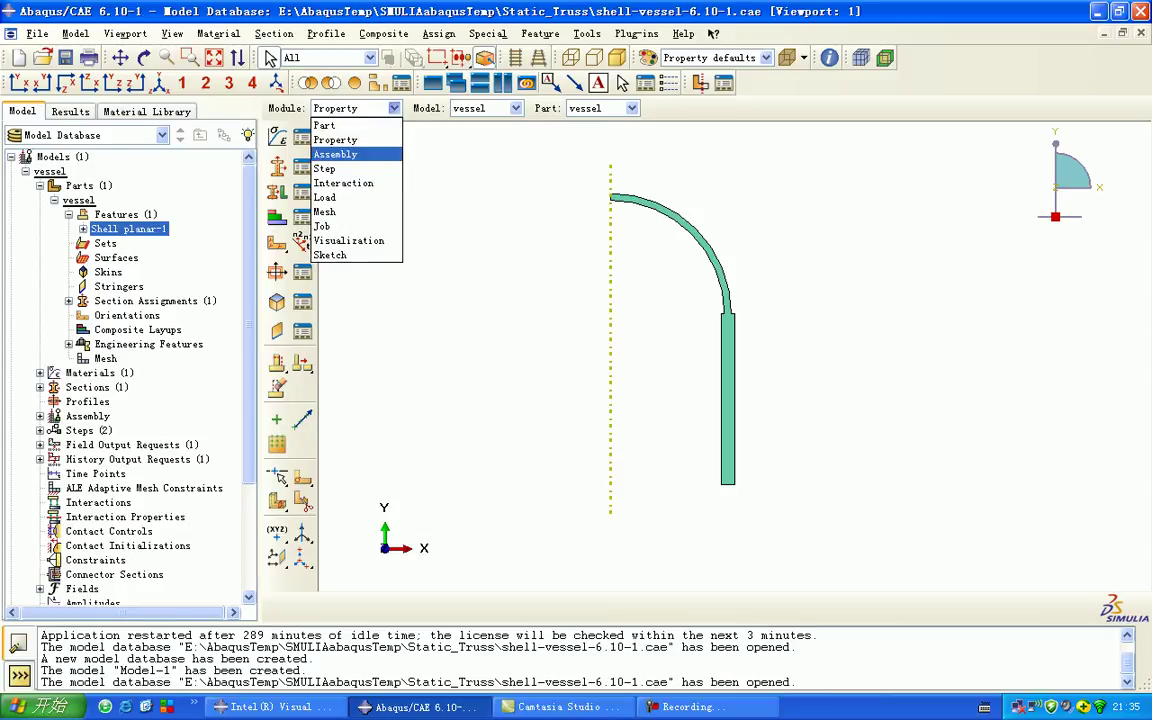
pyautogui.click(340, 154)
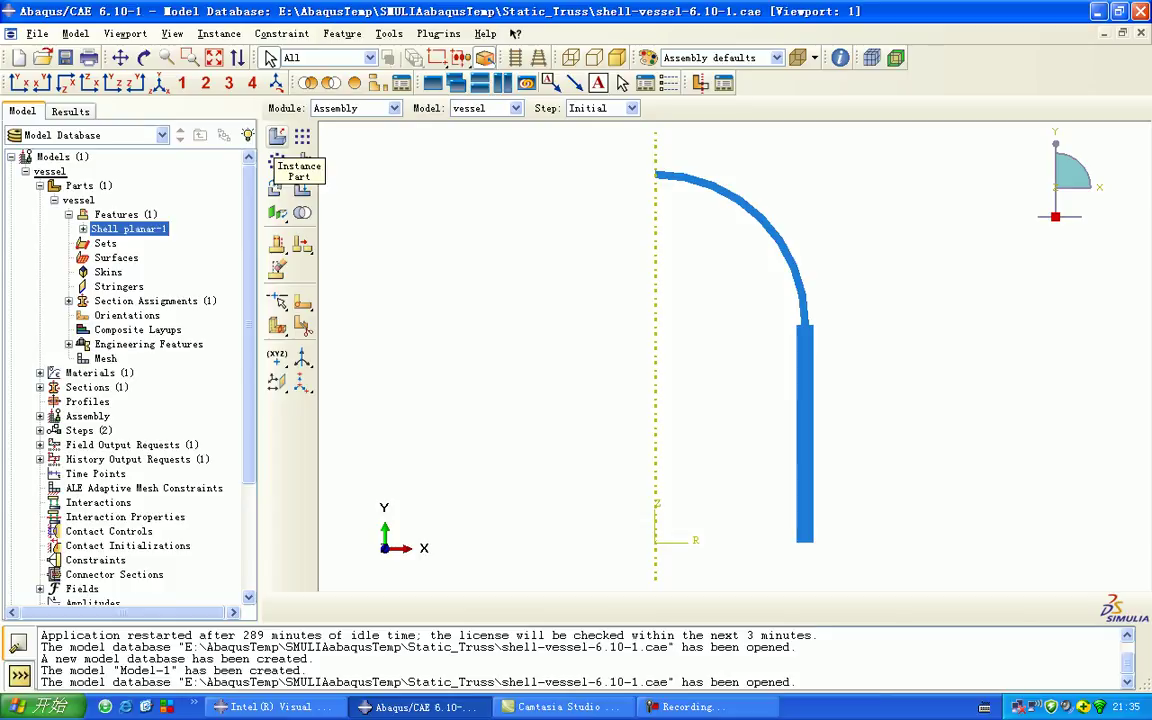
# - Review the instance creation options for the vessel part without creating an instance, and switch to the Step module
pyautogui.click(277, 136)
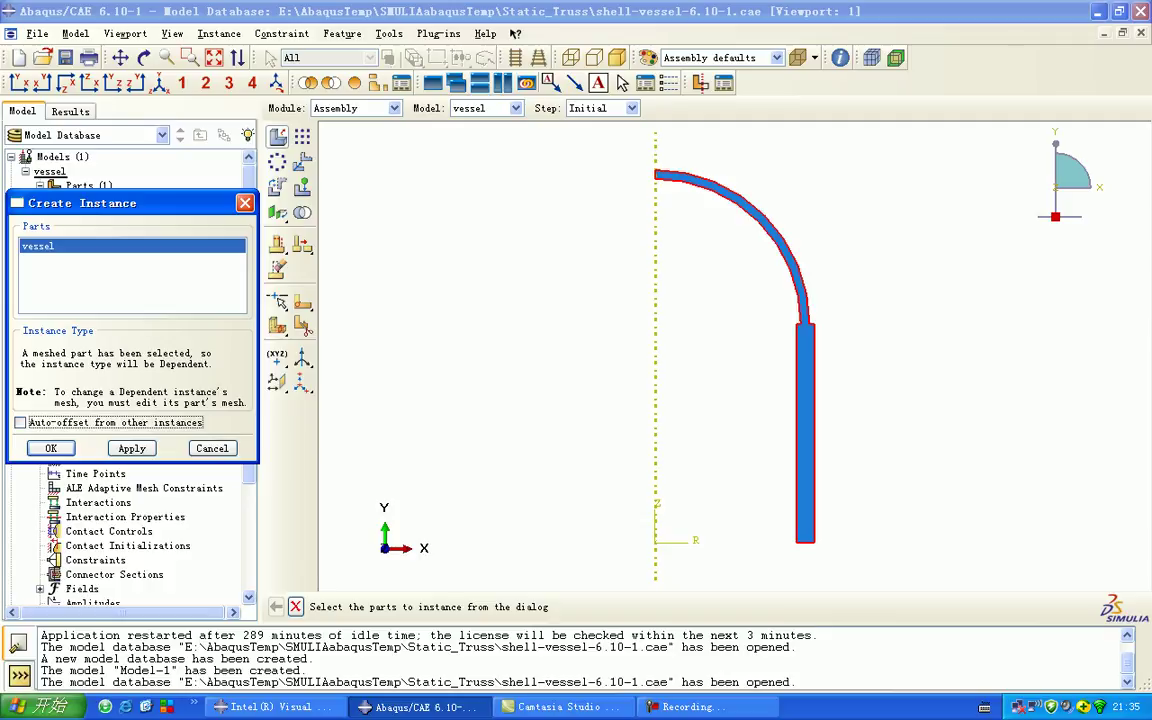
pyautogui.click(212, 448)
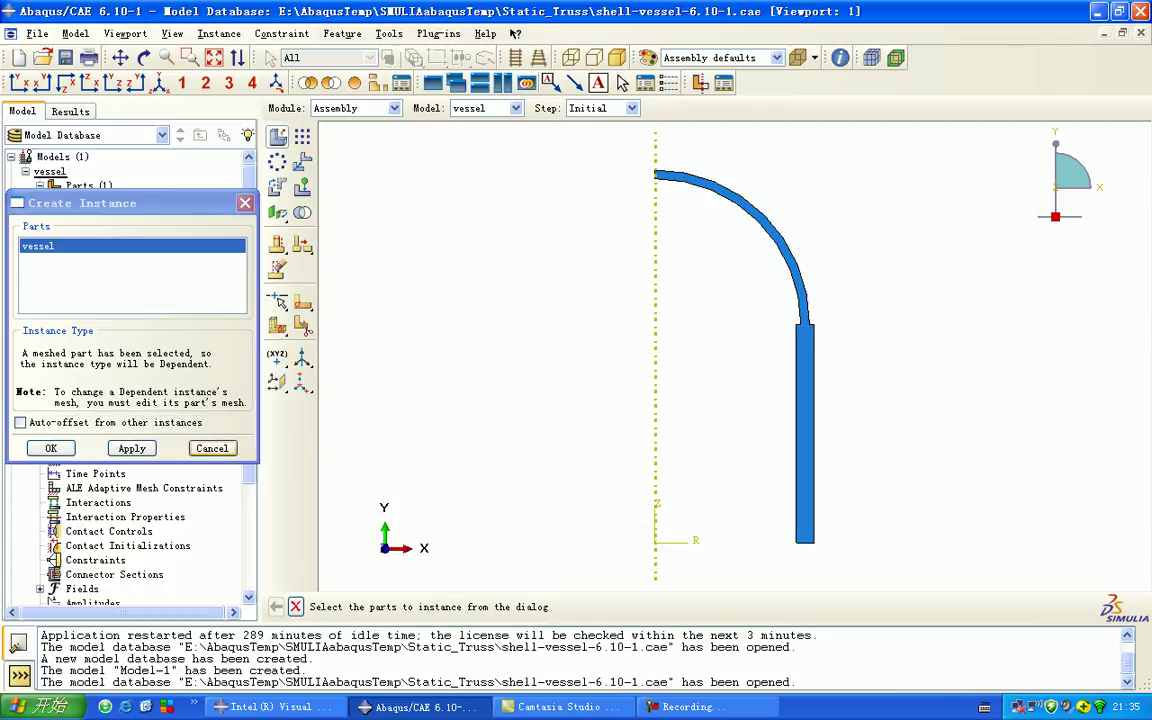
pyautogui.press('Return')
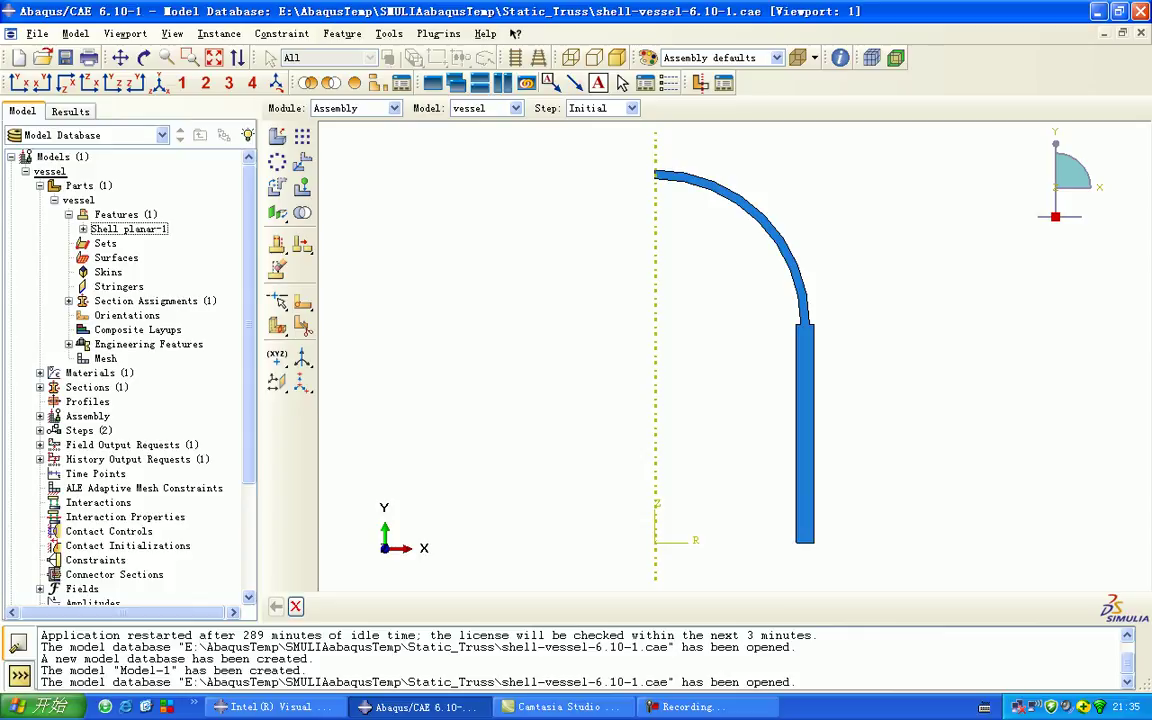
pyautogui.click(394, 108)
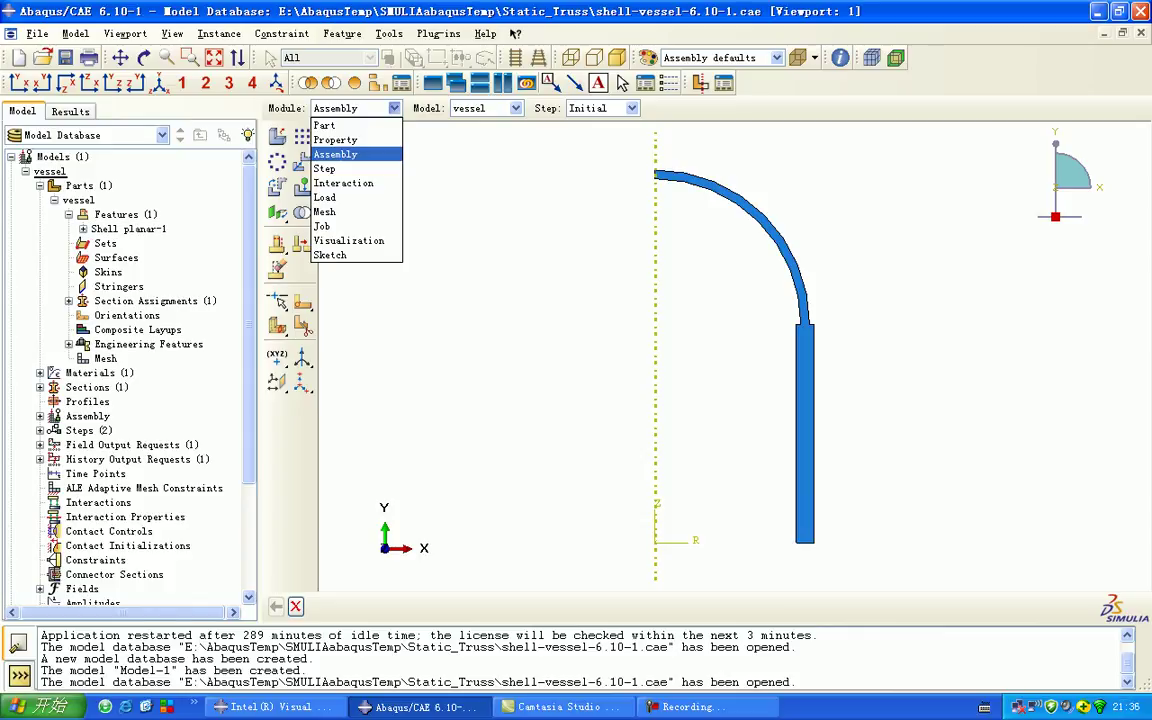
pyautogui.press('Return')
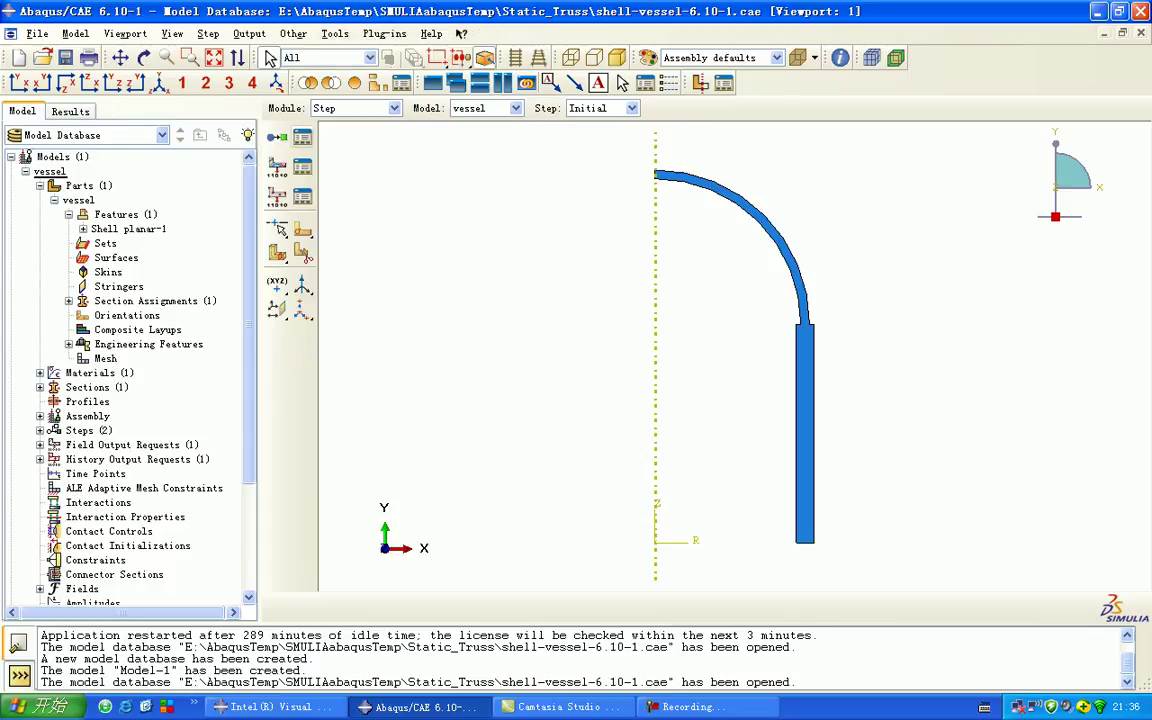
# - Review the basic settings of a new Static, General step after Step-1 without creating it, and switch to the Load module
pyautogui.click(277, 137)
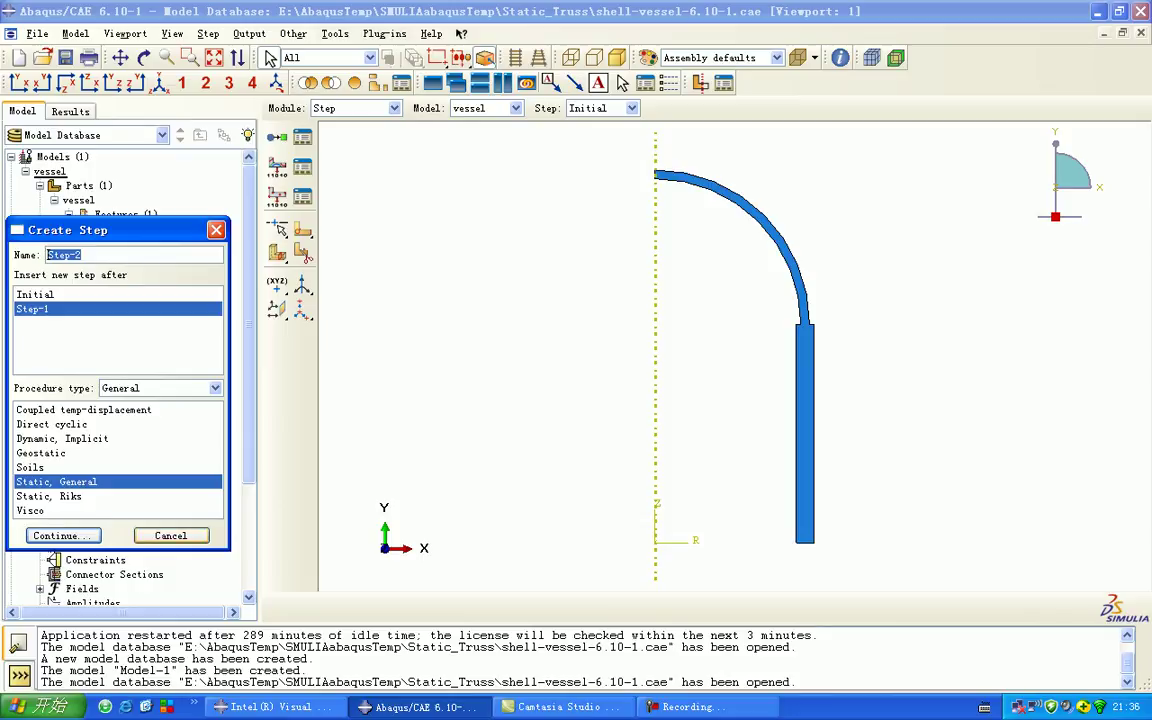
pyautogui.click(63, 536)
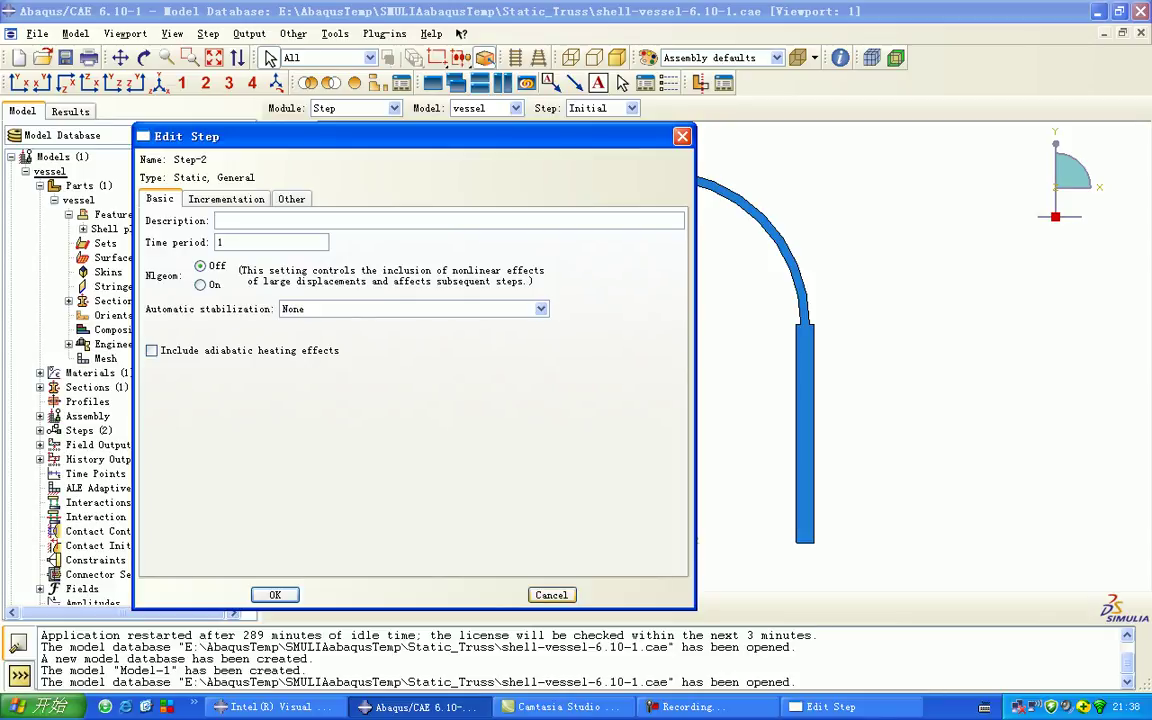
pyautogui.click(551, 595)
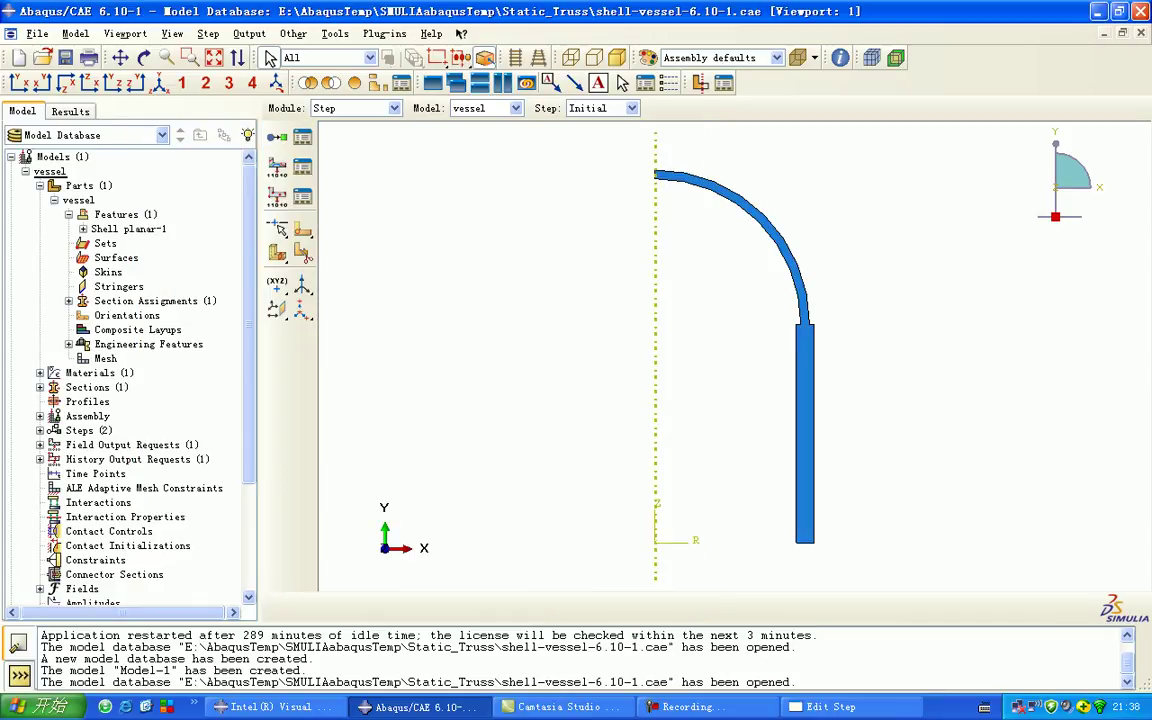
pyautogui.click(394, 108)
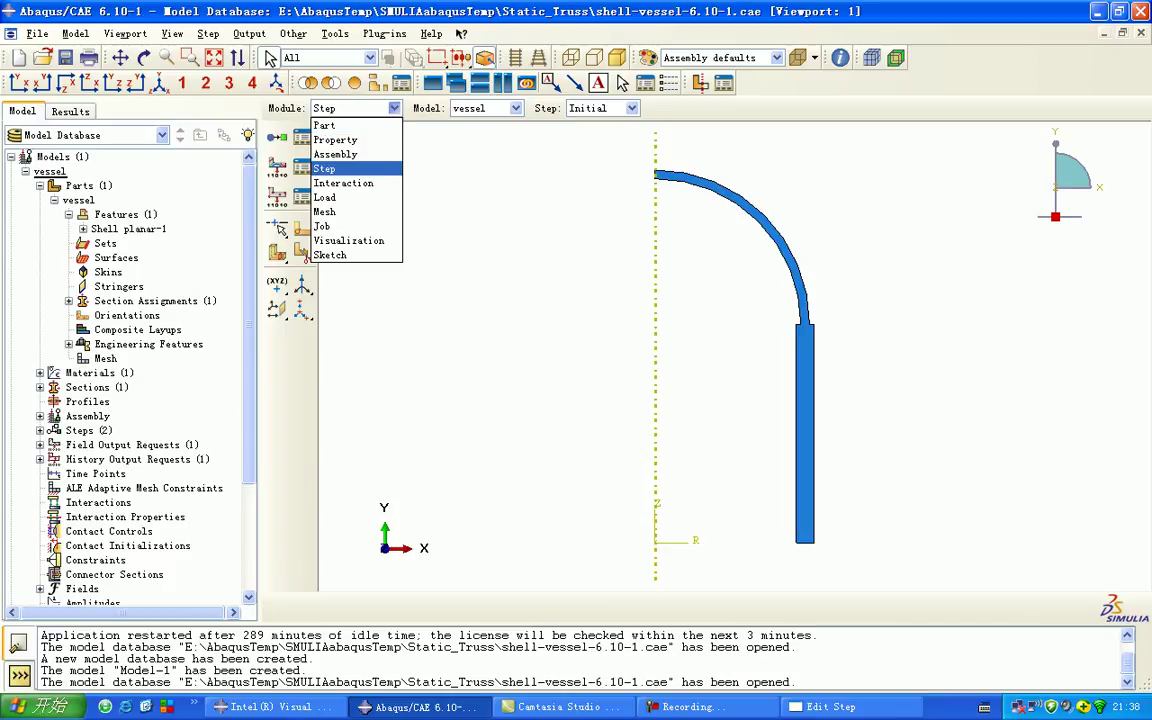
pyautogui.click(340, 197)
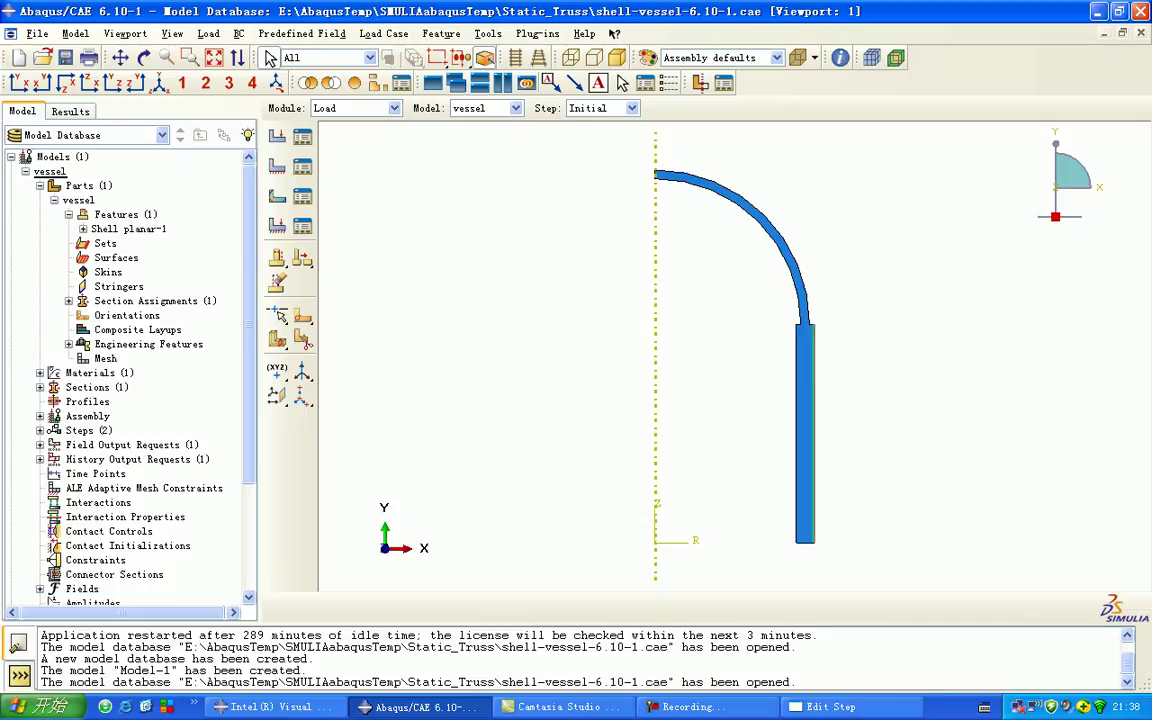
# - Set up an XSYMM boundary condition in the Initial step on the dome's short edge at the symmetry axis, and discard it
pyautogui.click(277, 167)
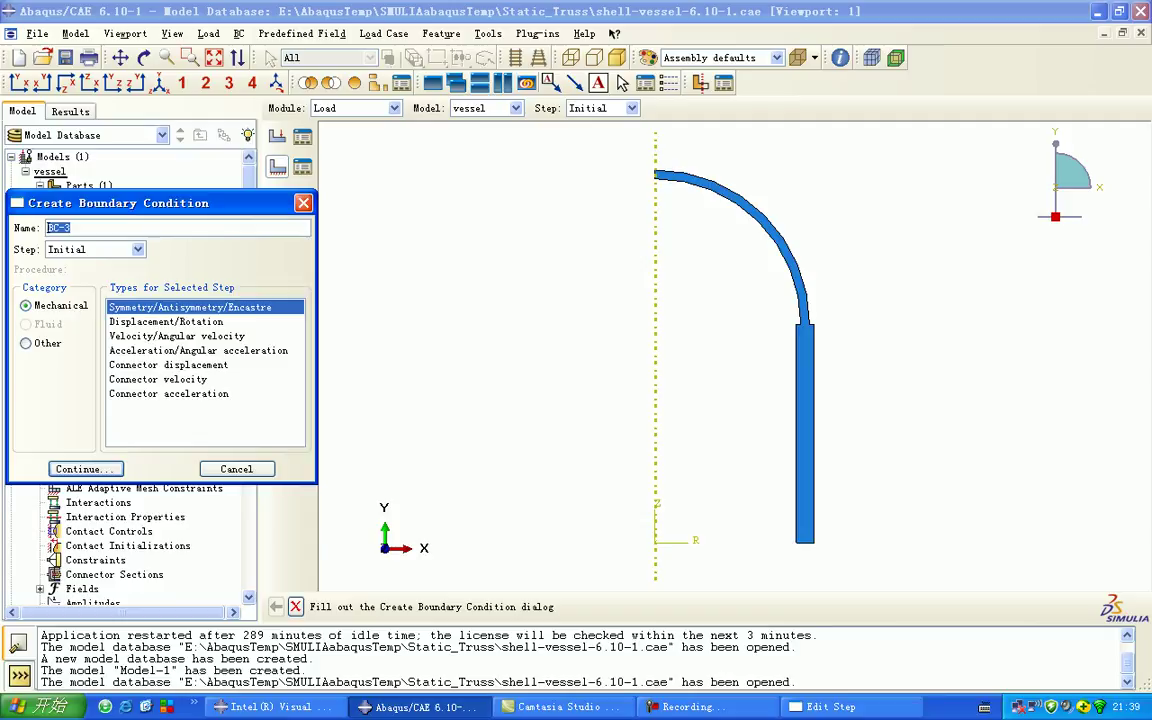
pyautogui.click(86, 469)
pyautogui.press('Return')
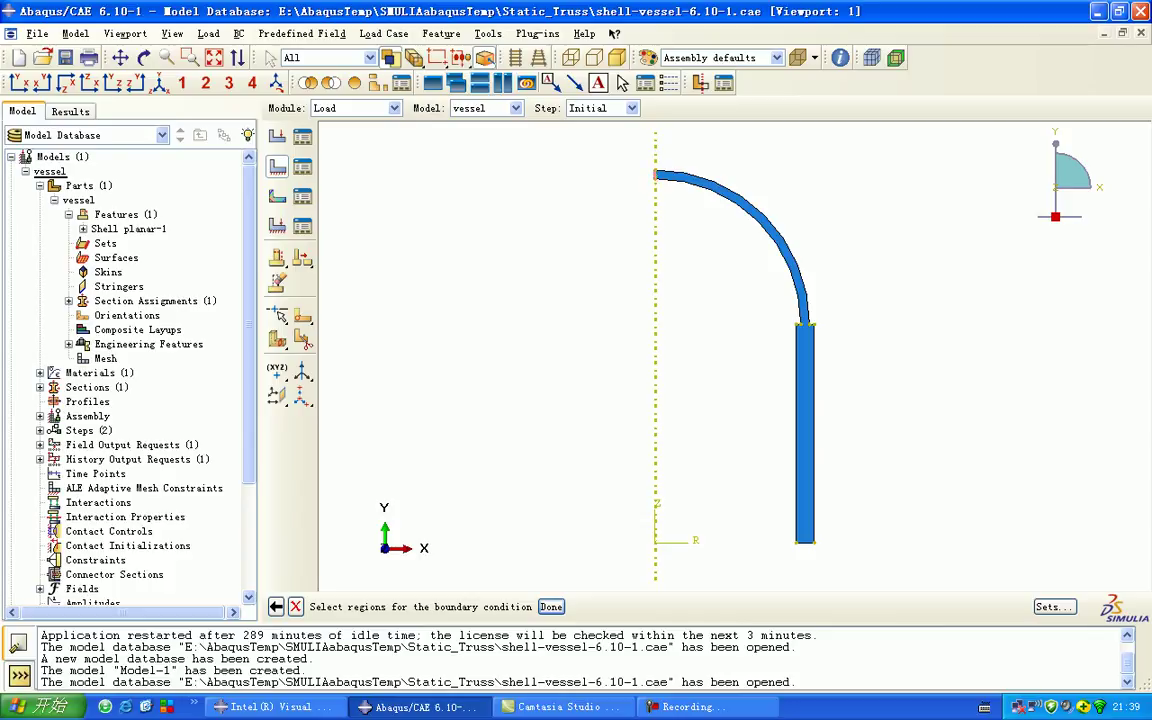
pyautogui.click(656, 175)
pyautogui.middleClick(656, 175)
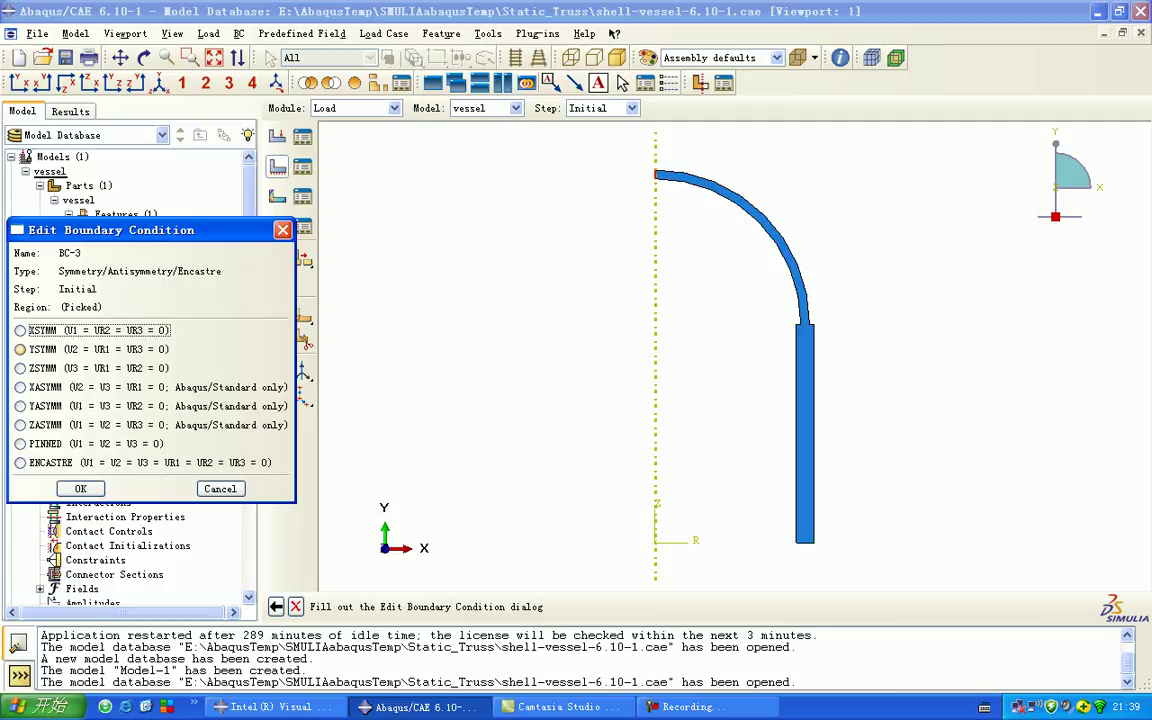
pyautogui.click(20, 330)
pyautogui.click(219, 488)
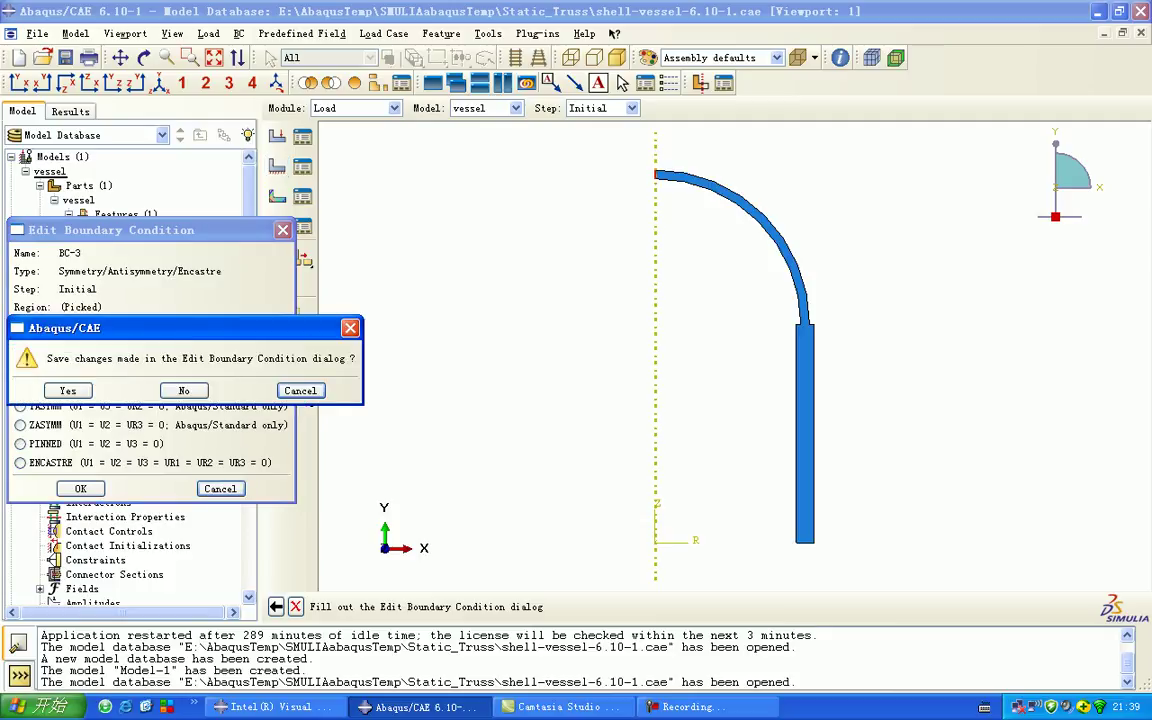
pyautogui.click(184, 390)
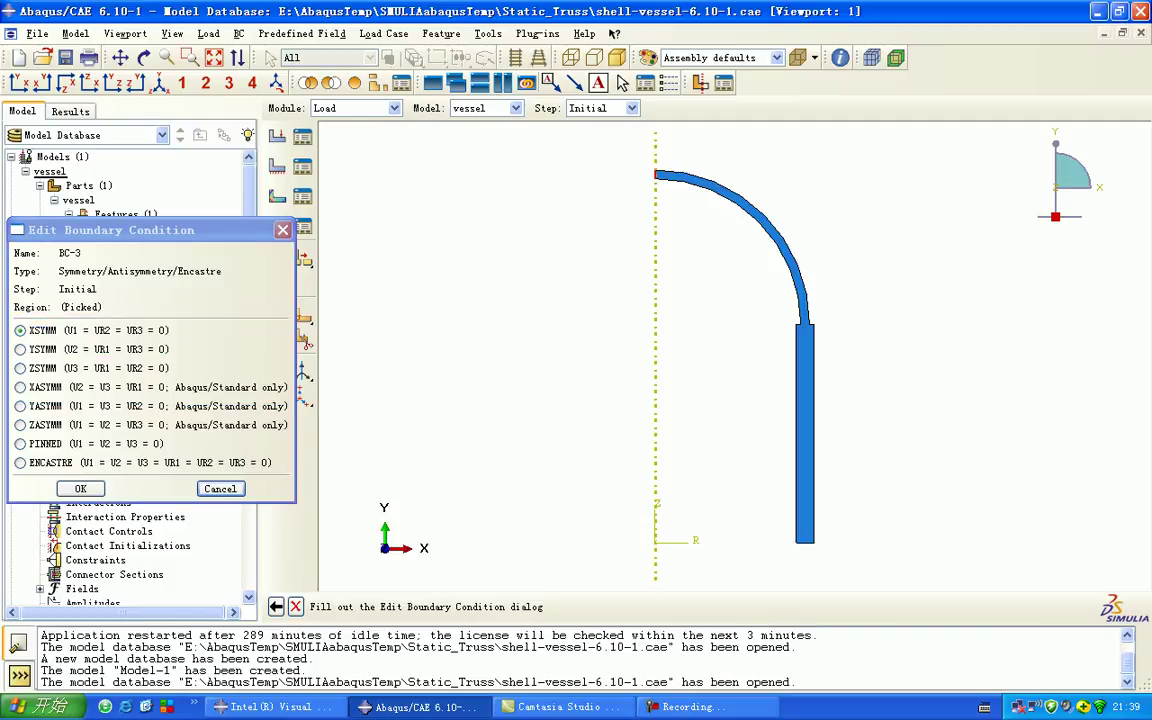
pyautogui.press('Return')
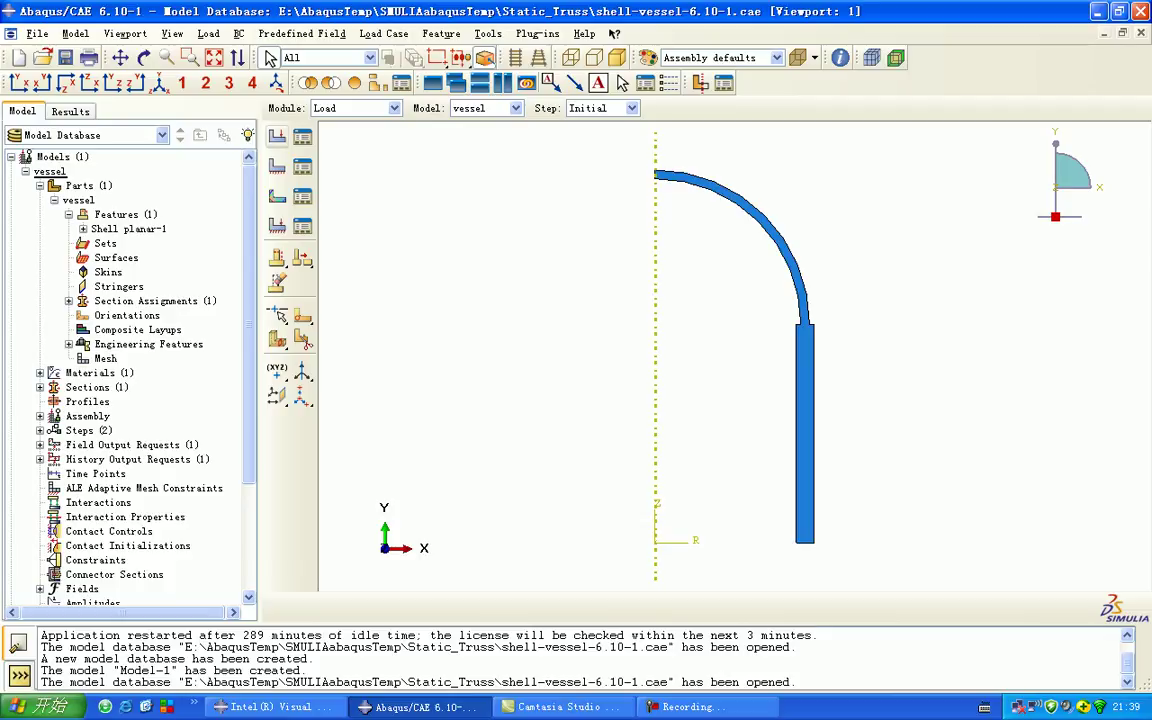
pyautogui.click(277, 136)
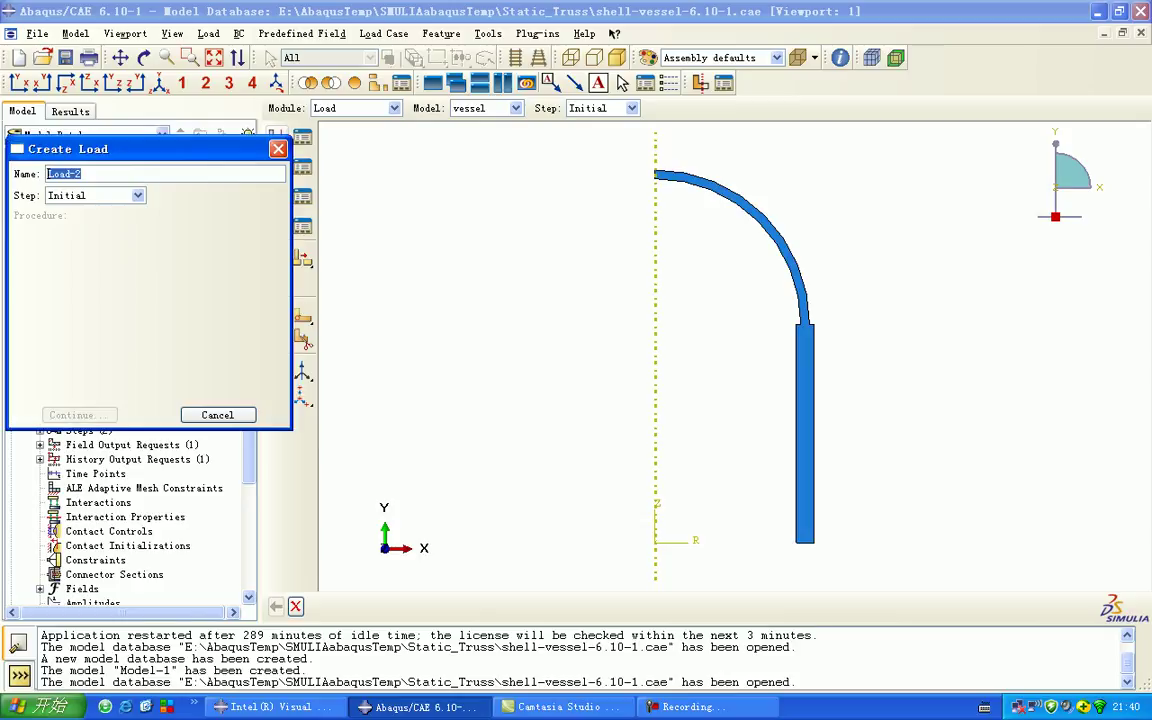
pyautogui.click(138, 196)
pyautogui.click(138, 196)
pyautogui.click(138, 196)
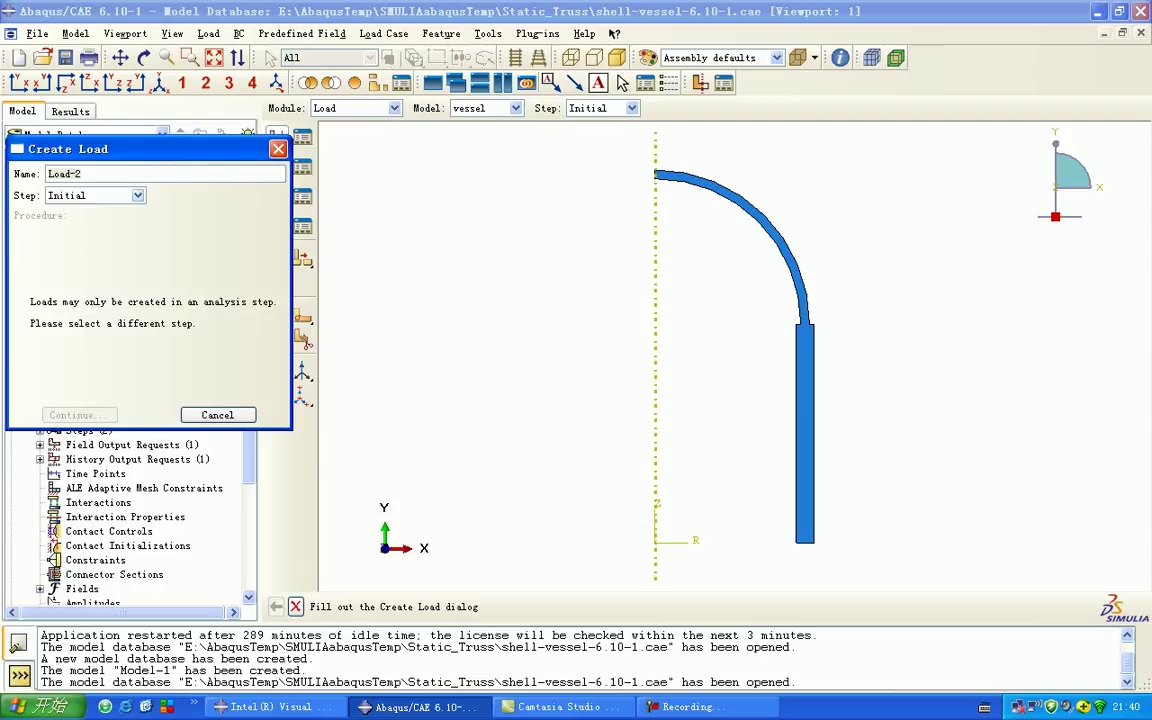
pyautogui.click(138, 196)
pyautogui.click(95, 227)
pyautogui.click(138, 196)
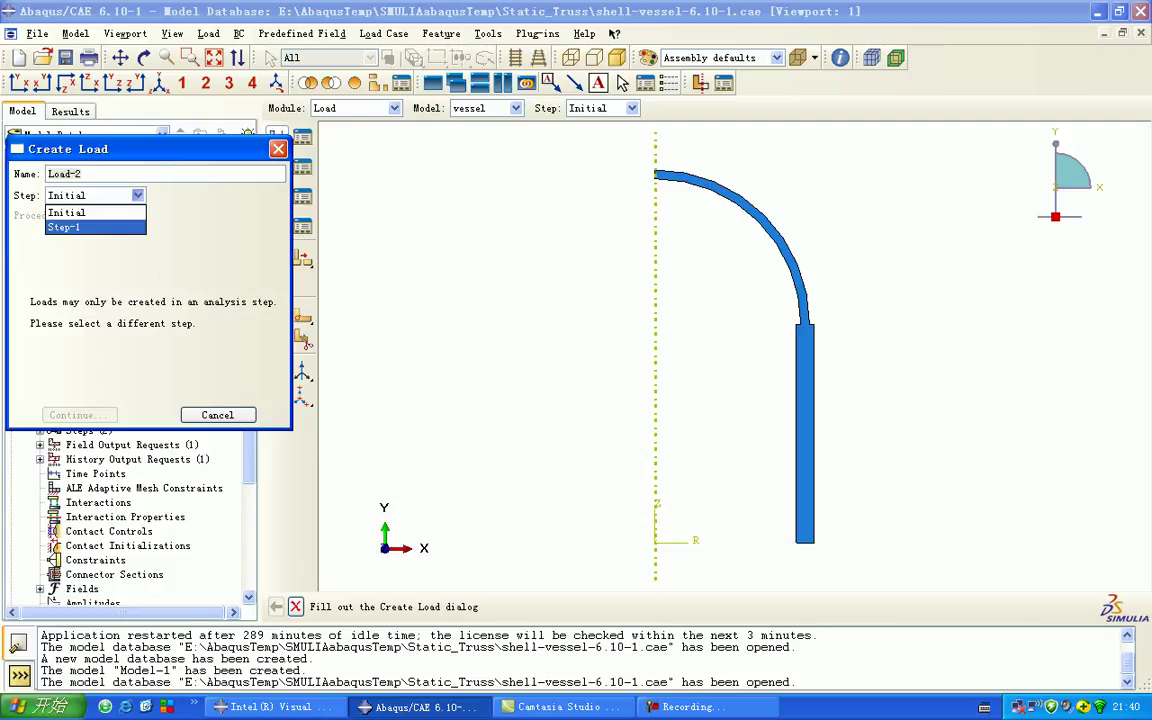
pyautogui.press('Escape')
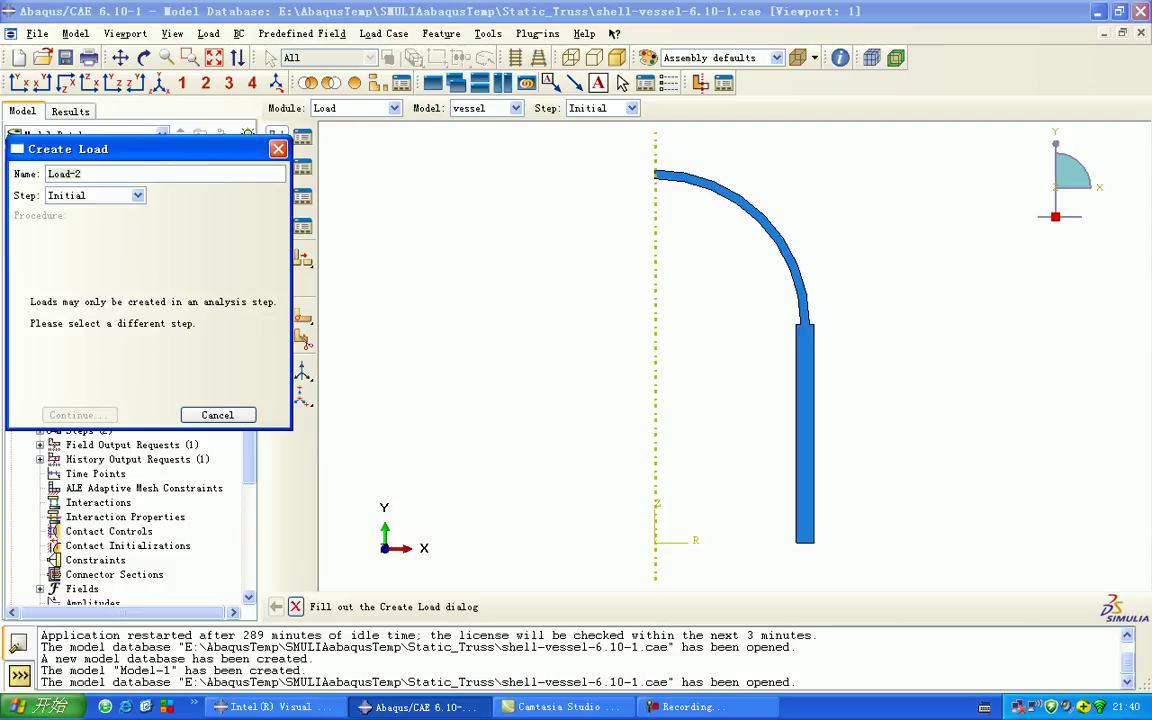
# - Make Step-1 the current step and review the pressure definition of Load-1, including its distribution, magnitude and amplitude
pyautogui.click(632, 108)
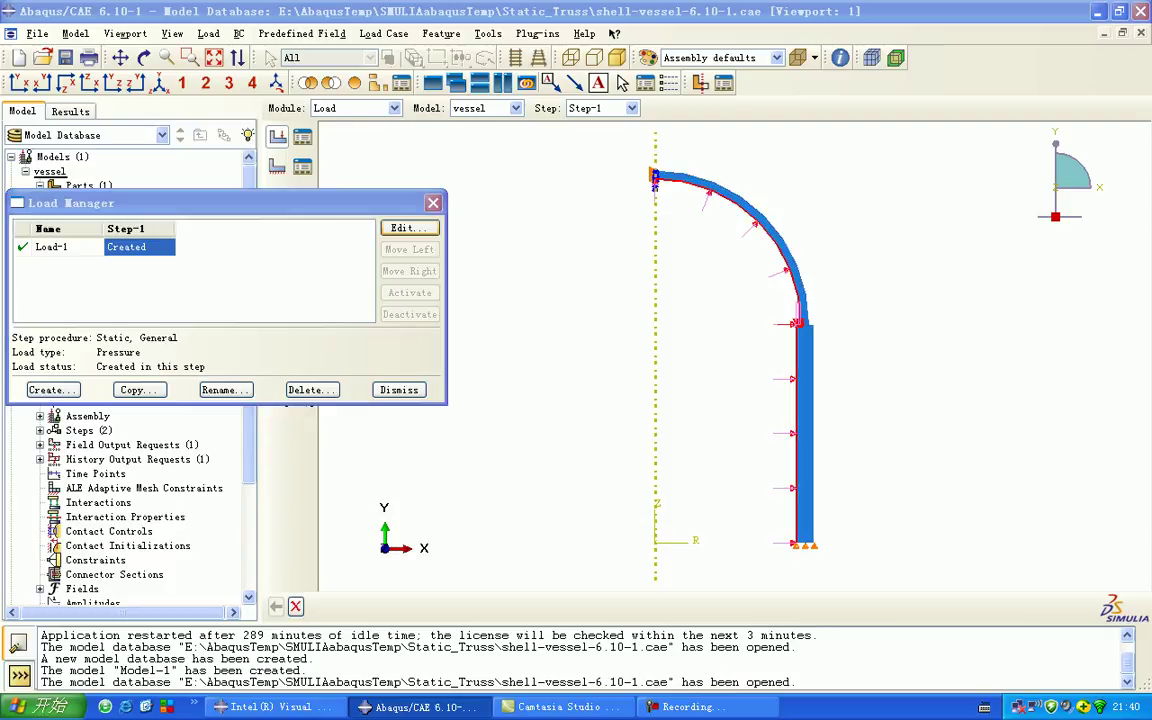
pyautogui.press('Return')
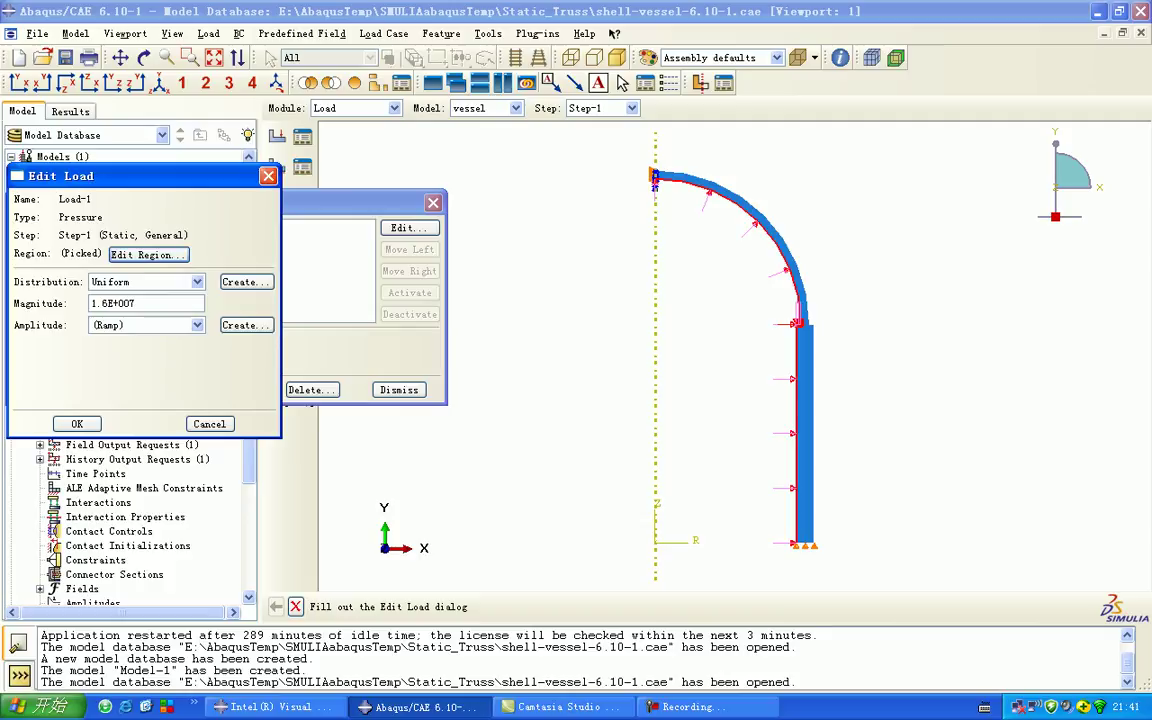
pyautogui.doubleClick(137, 303)
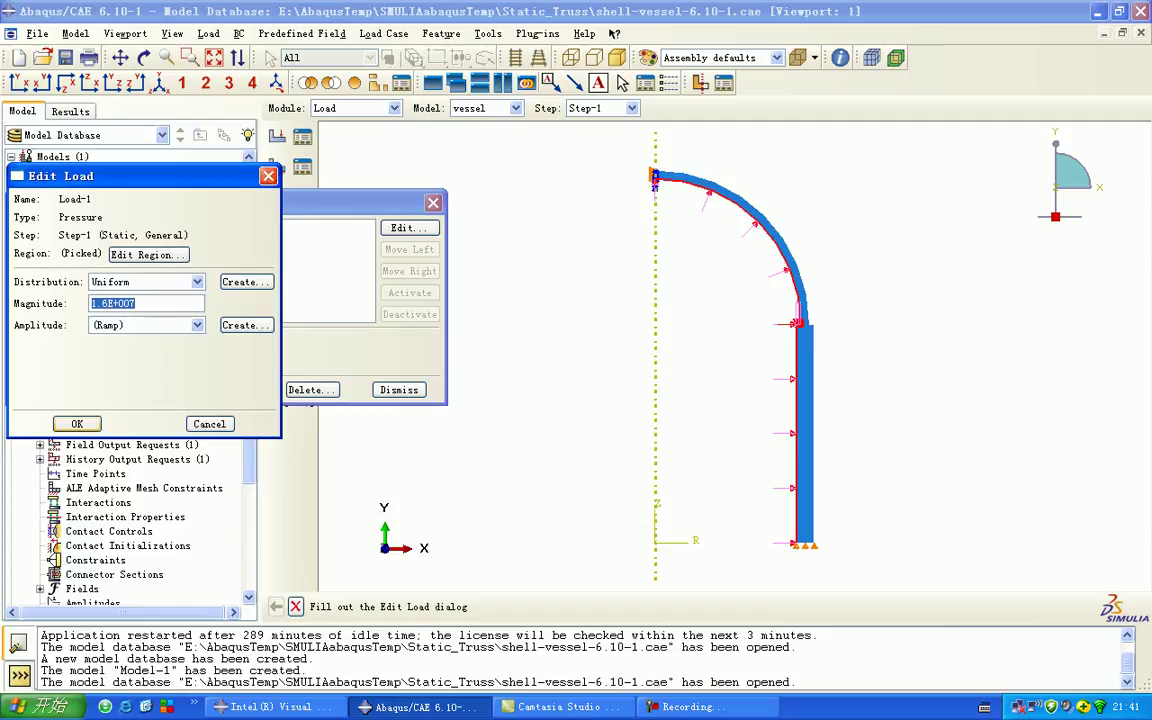
pyautogui.press('Return')
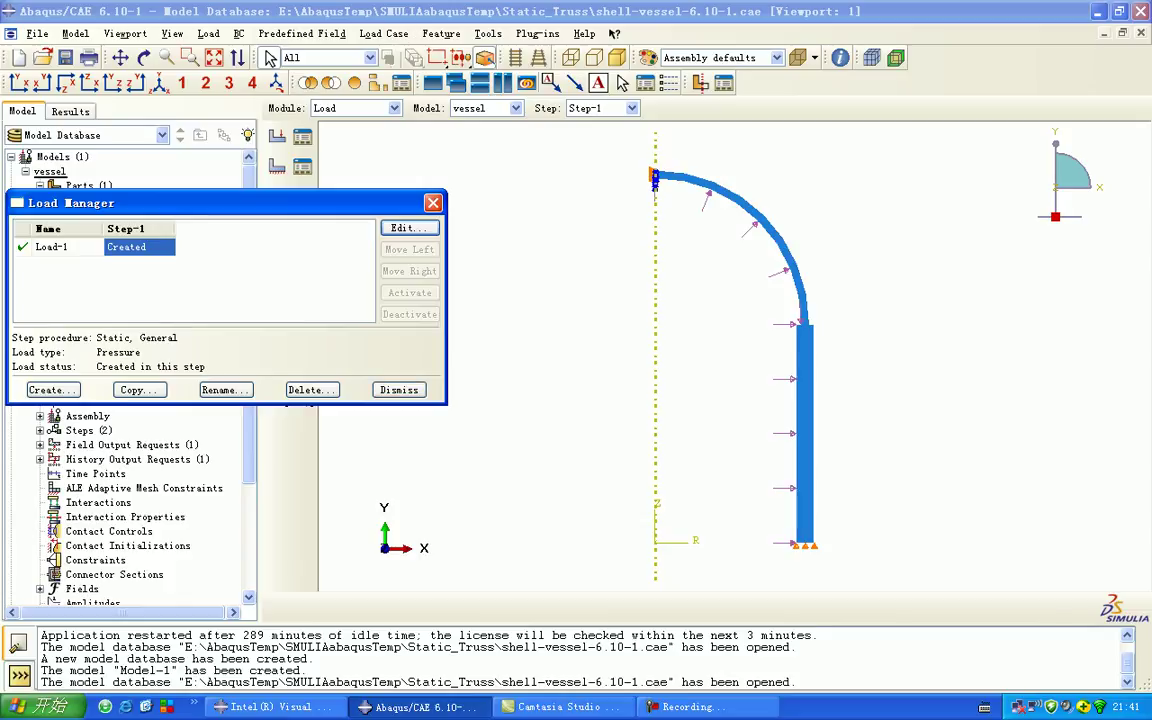
pyautogui.click(433, 203)
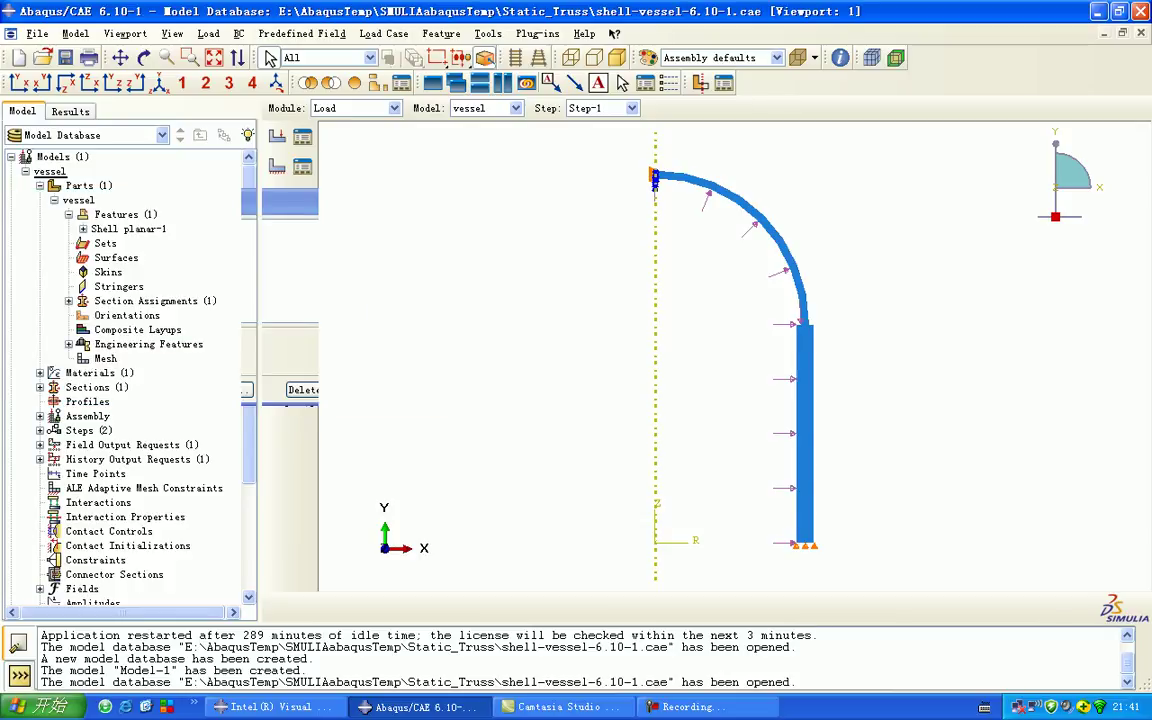
# - Switch to the Mesh module and make the vessel part, instead of the assembly, the object to mesh
pyautogui.click(394, 108)
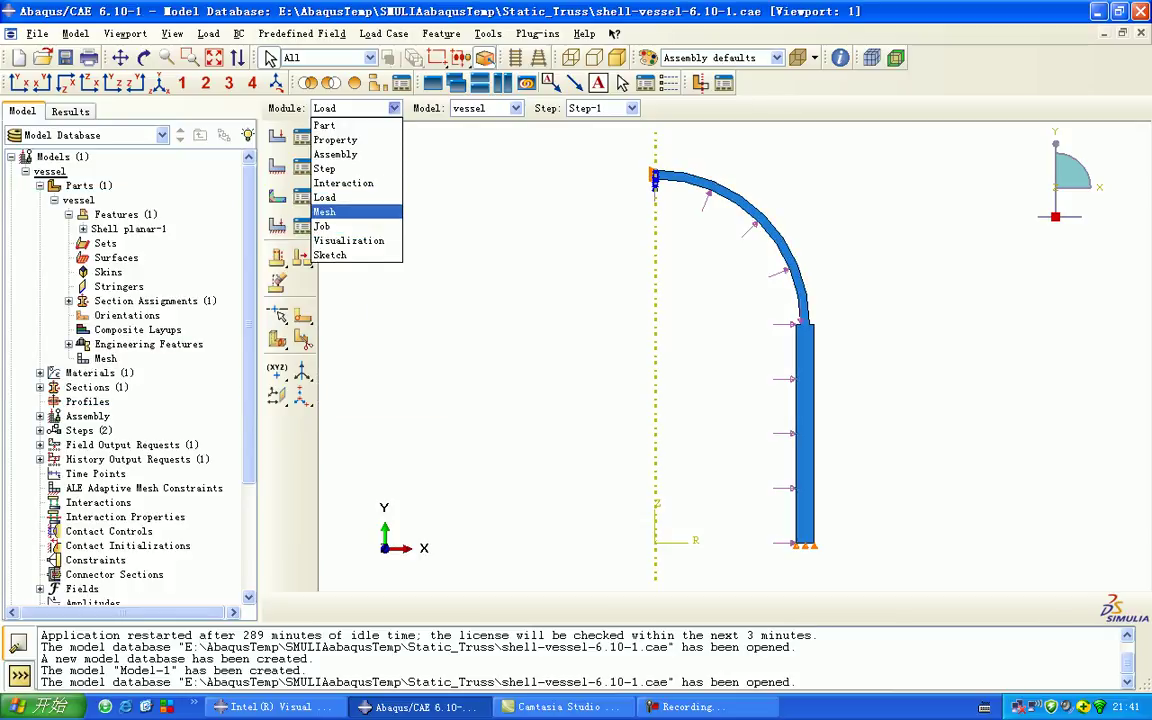
pyautogui.click(340, 212)
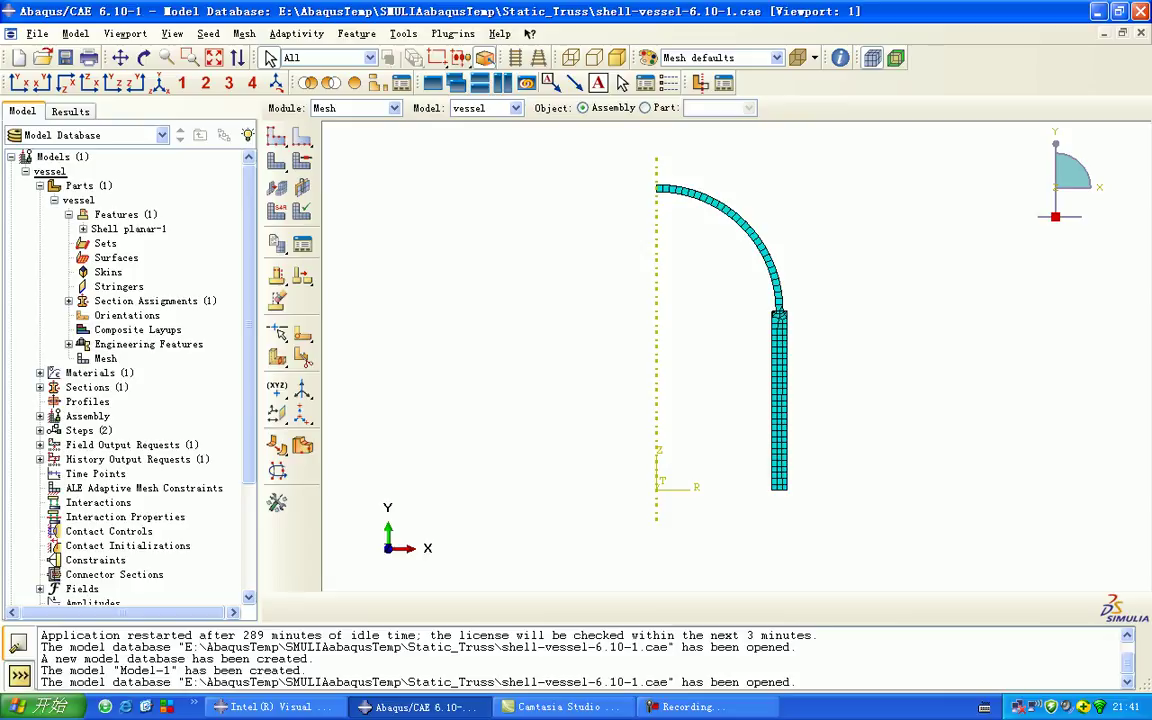
pyautogui.click(645, 107)
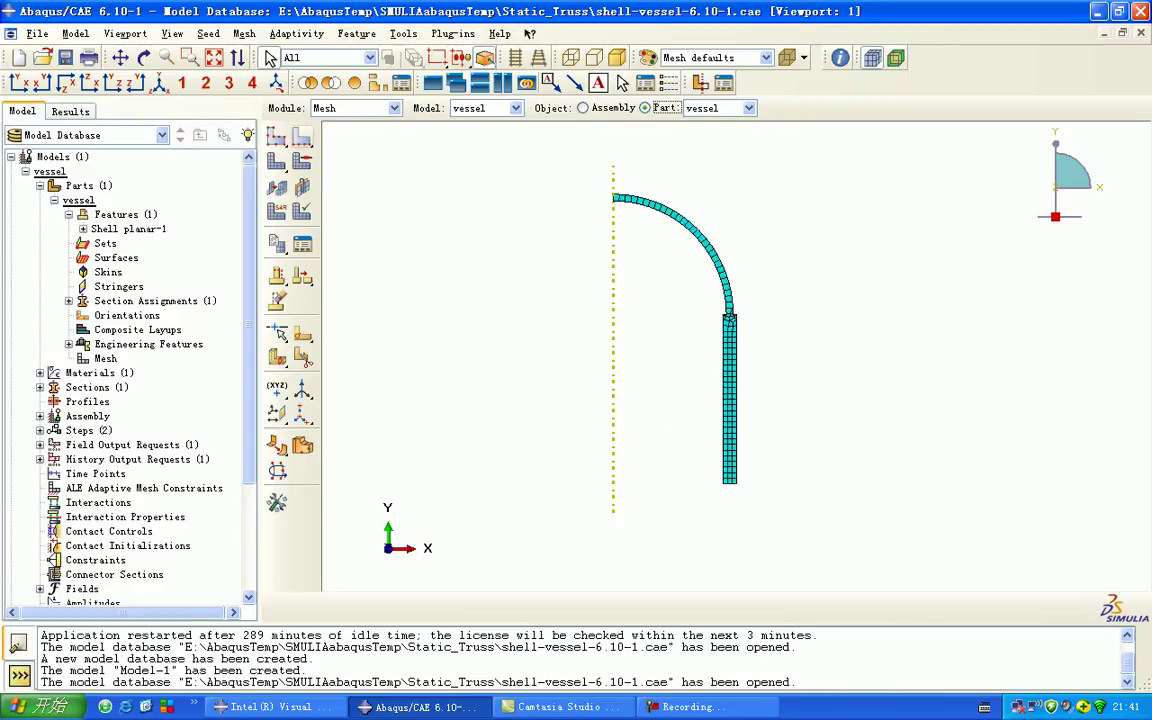
# - Review the local seed settings on the inner vertical edge of the cylinder wall, including method, bias and number of elements, without applying them
pyautogui.click(276, 137)
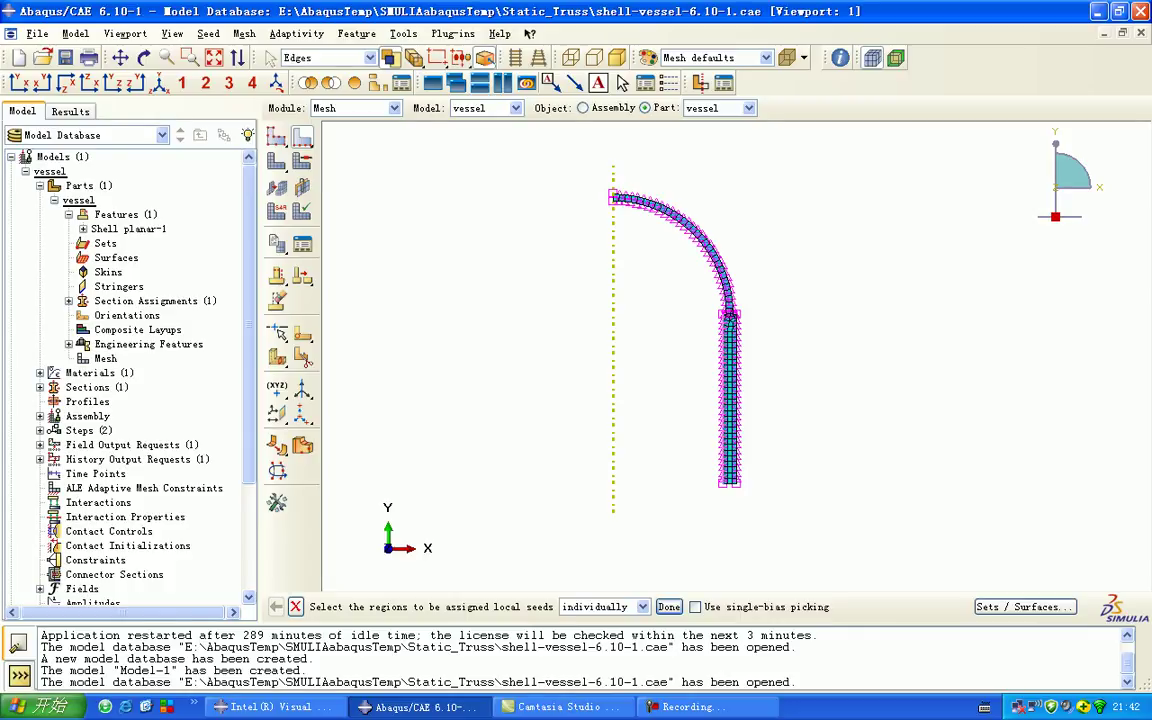
pyautogui.click(669, 607)
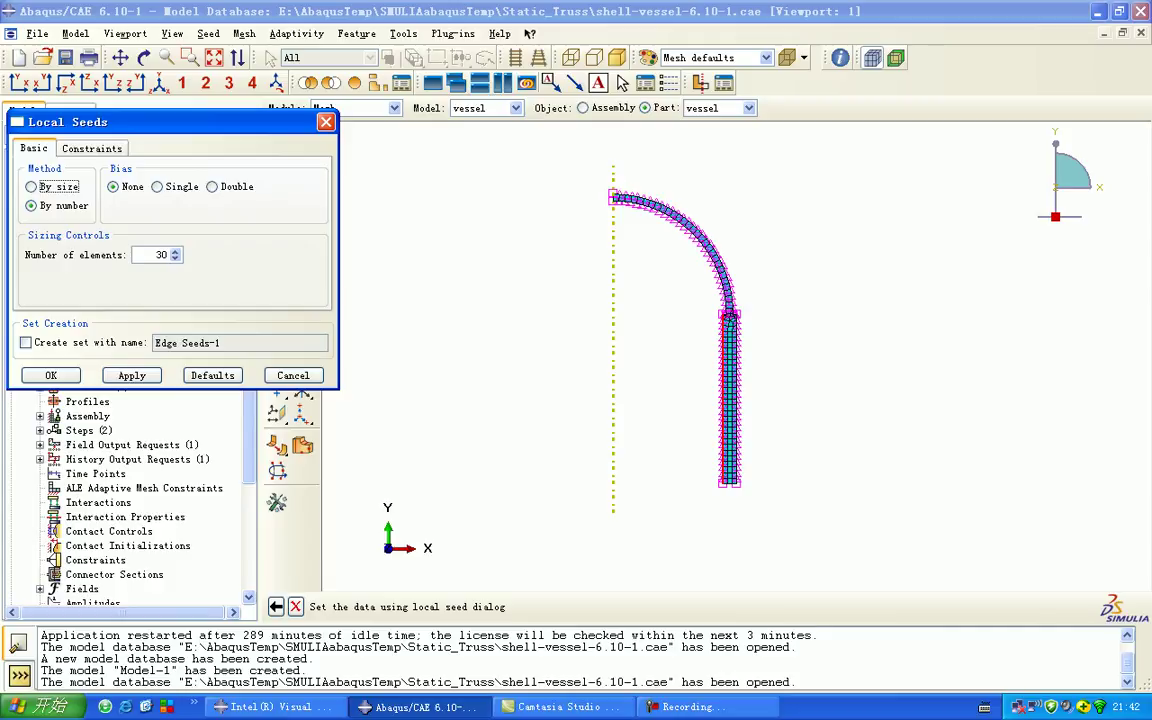
pyautogui.press('Tab')
pyautogui.click(293, 376)
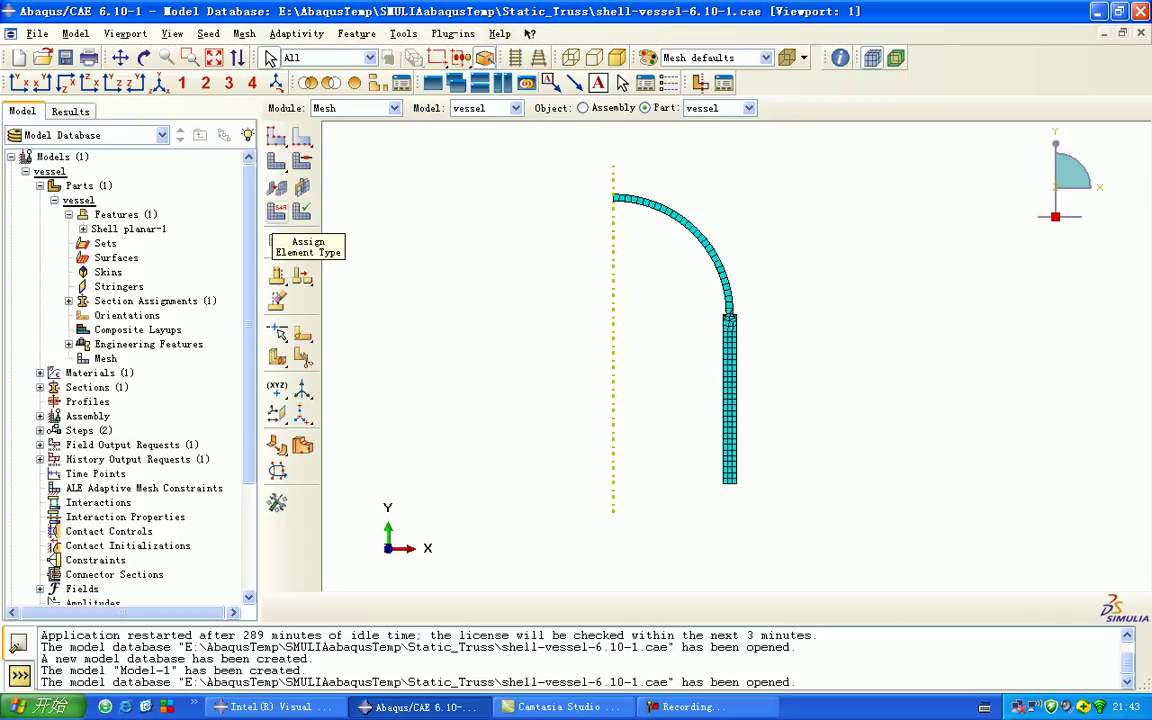
# - Review the element type assigned to the vessel mesh, including its library, geometric order, family and integration options
pyautogui.click(277, 243)
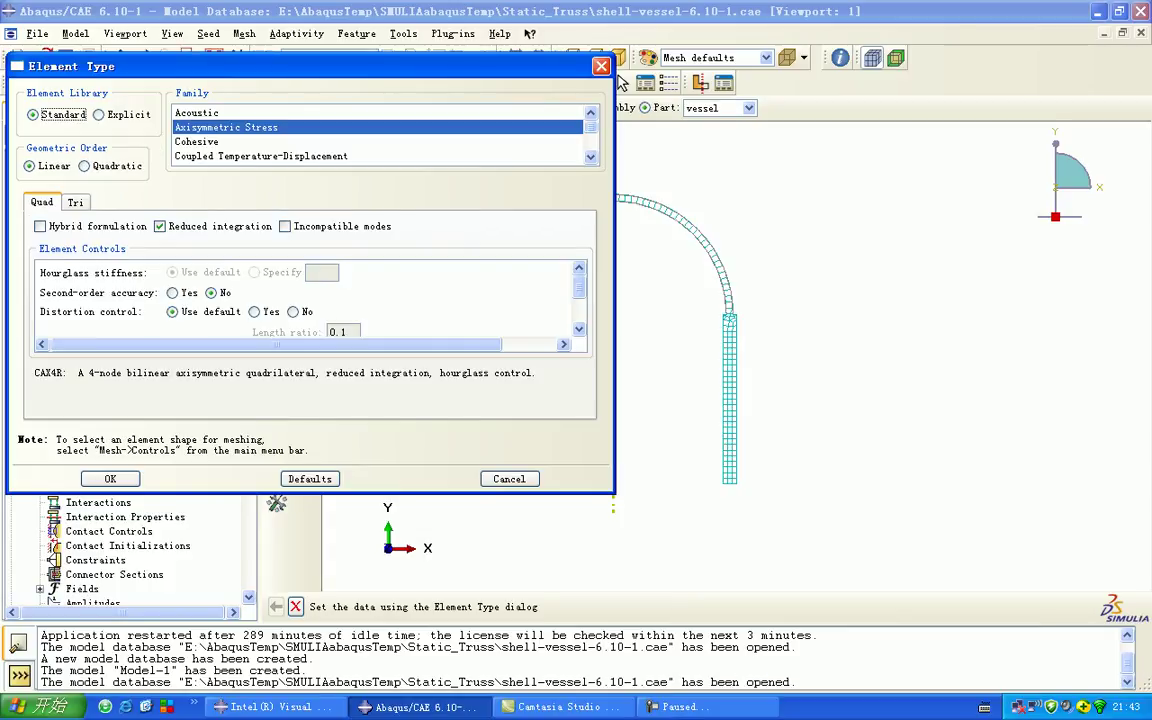
pyautogui.press('F9')
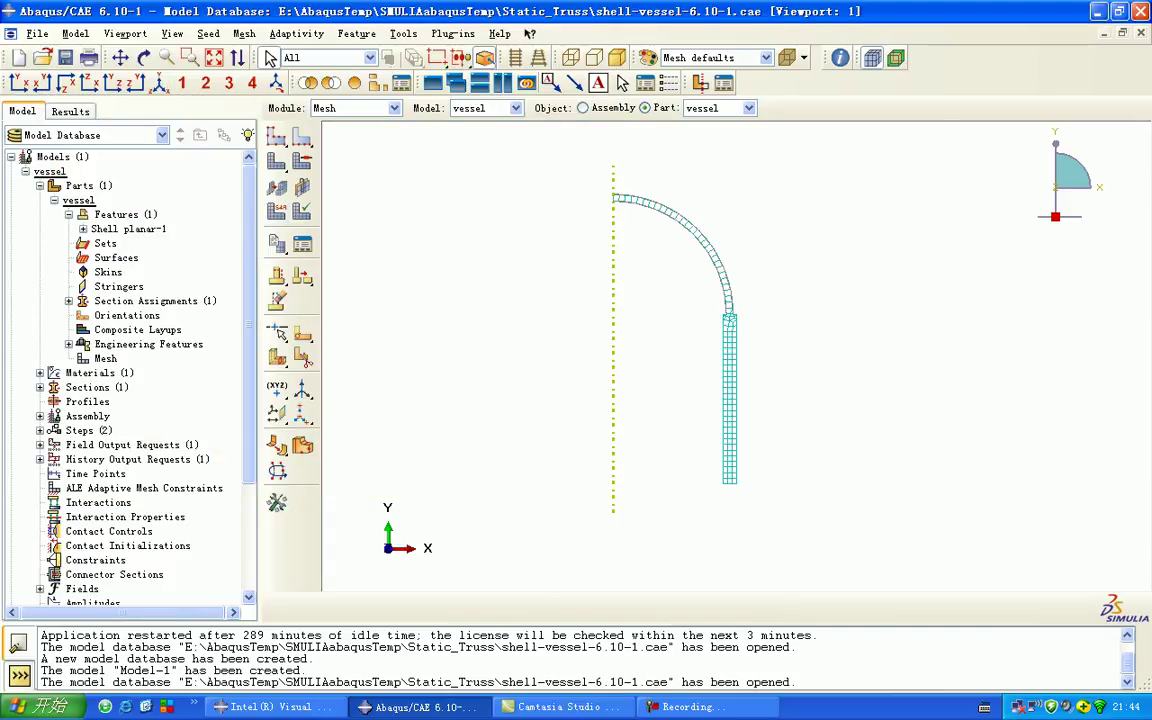
# - Switch to the Job module and start creating an analysis job for the vessel model
pyautogui.click(356, 108)
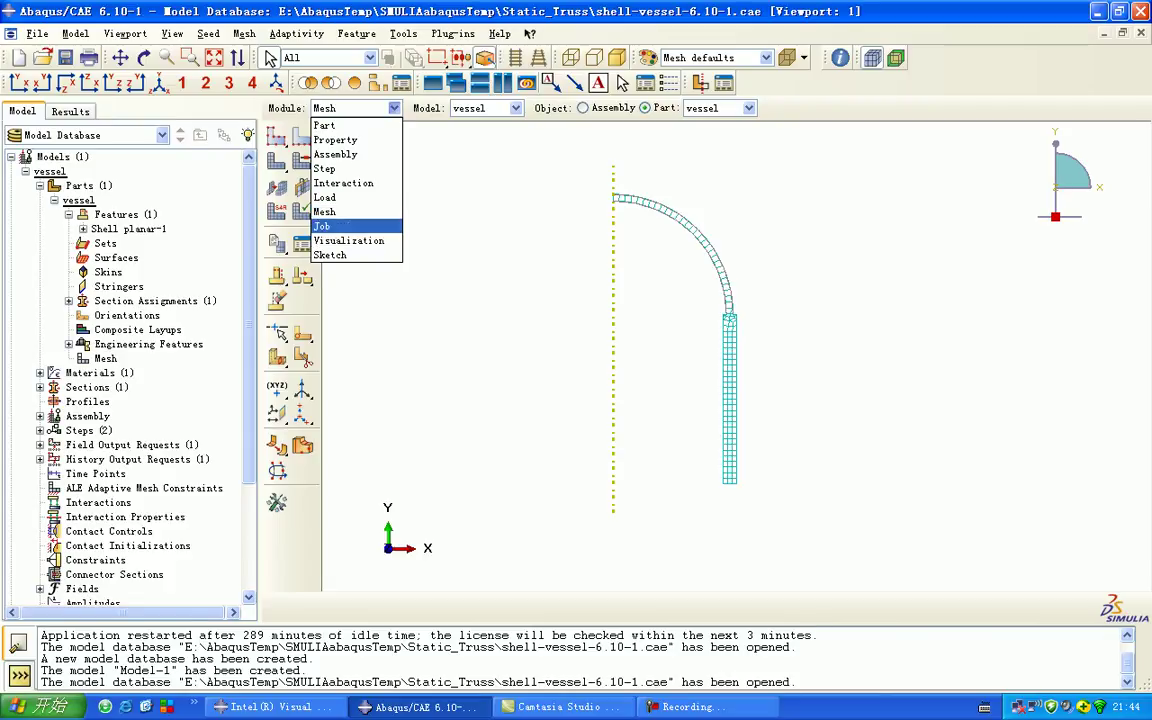
pyautogui.click(330, 226)
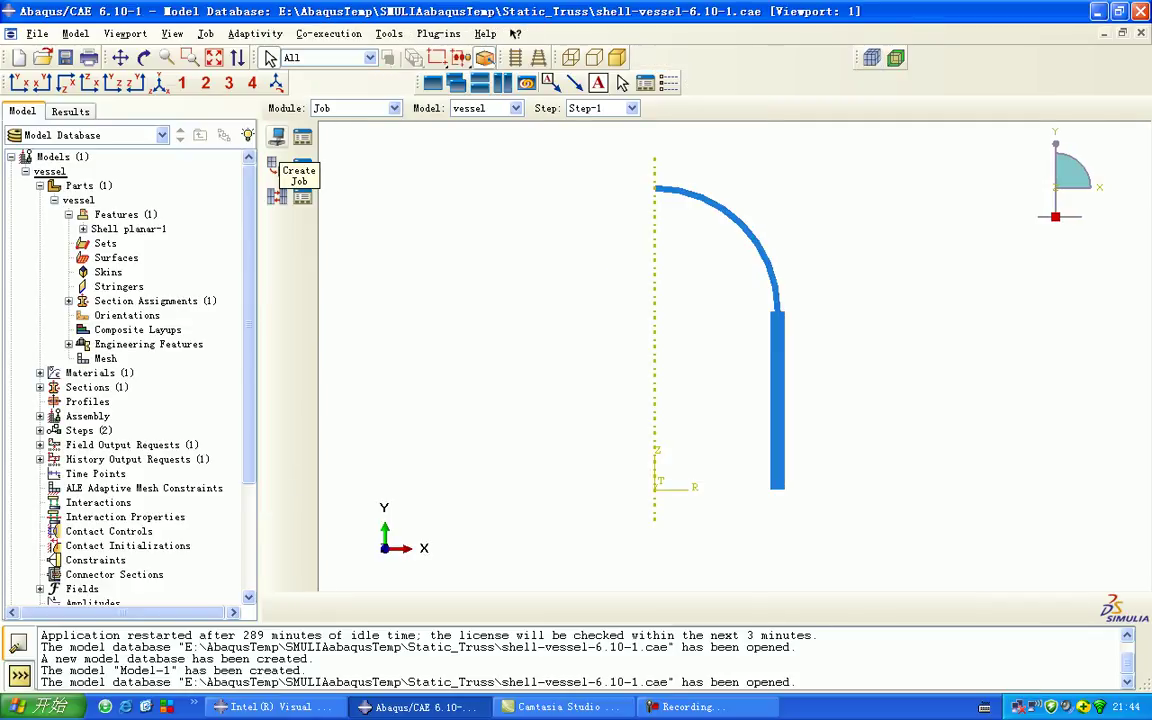
pyautogui.click(277, 137)
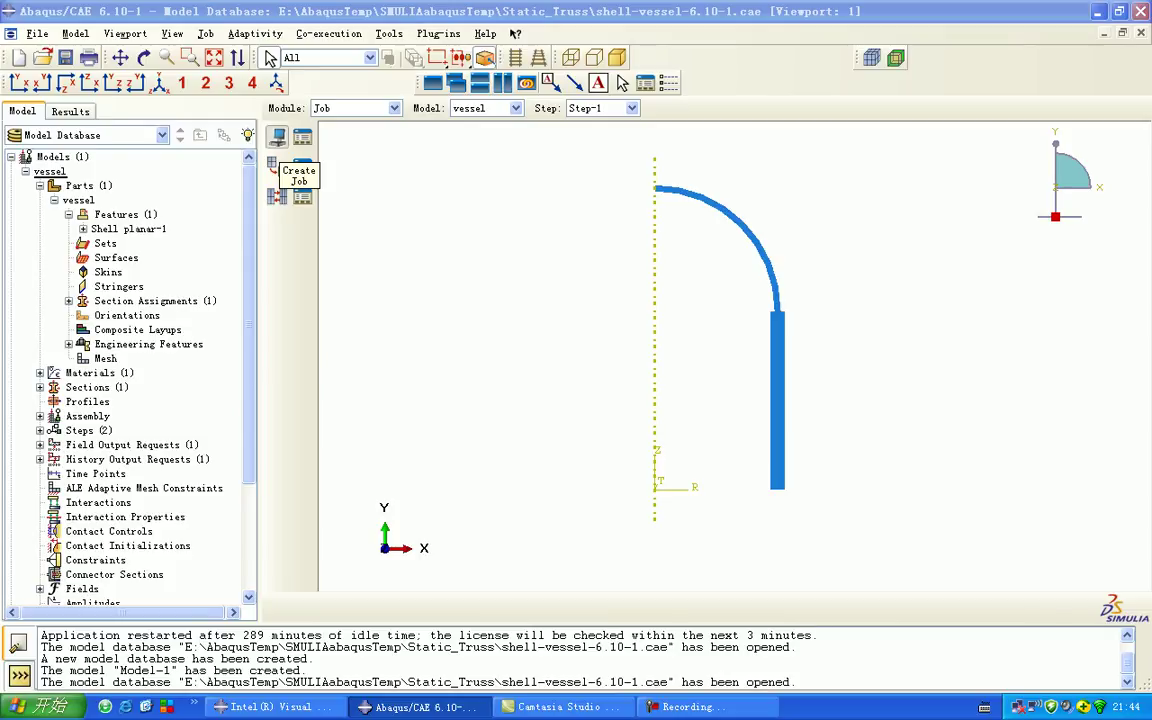